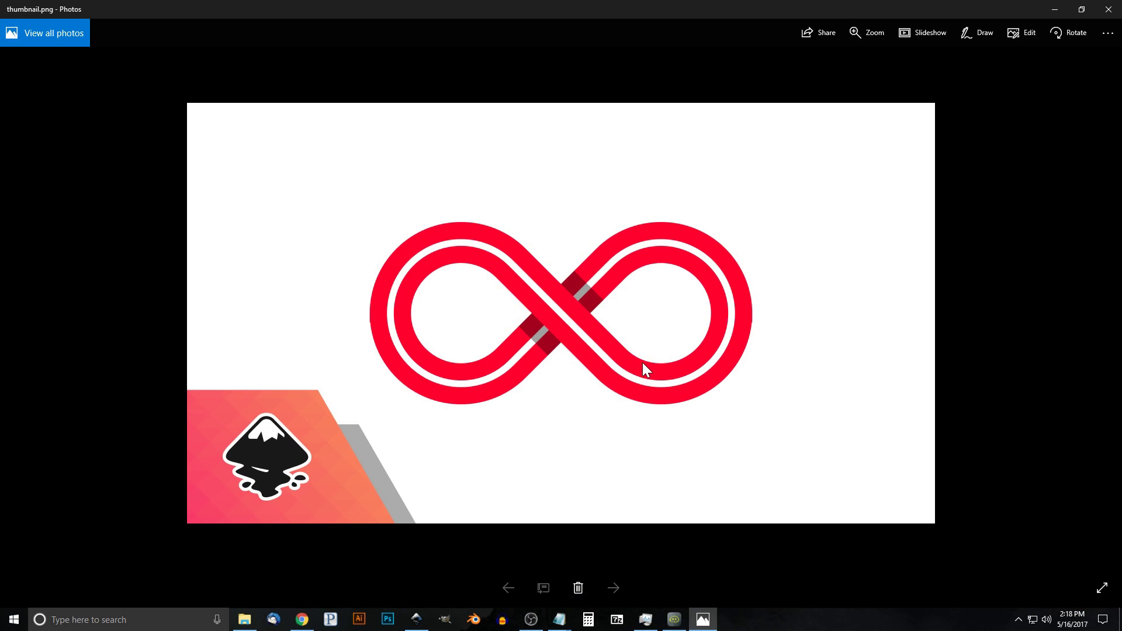
Leave the red infinity logo reference in Photos and bring up the Inkscape window
left_click(417, 619)
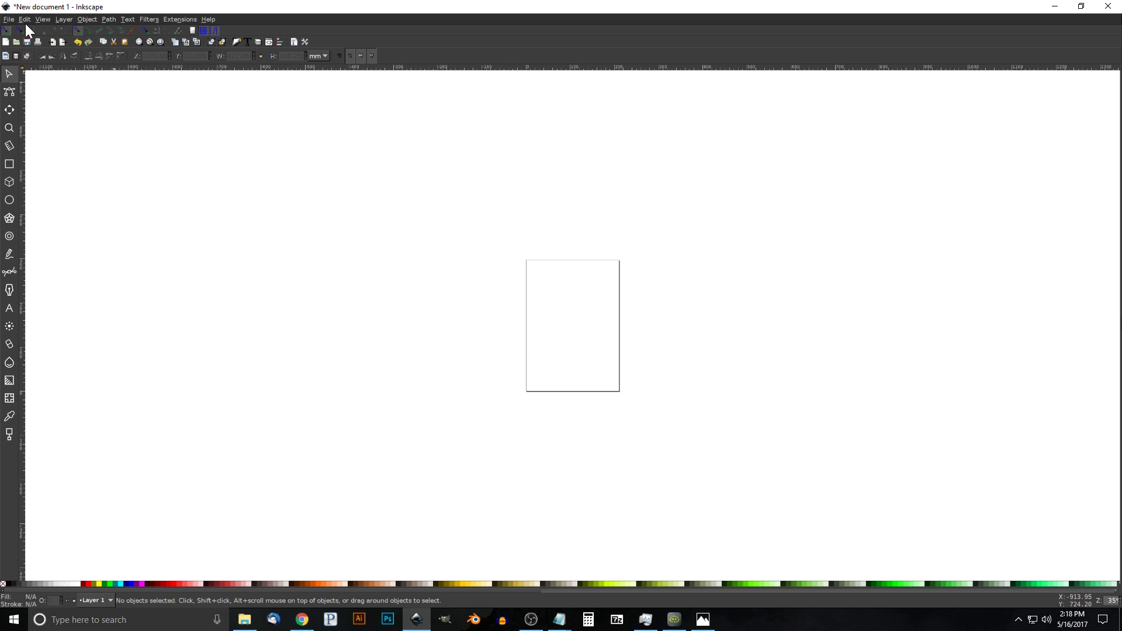
In Document Properties, set display units to px and turn off Show page border
left_click(9, 19)
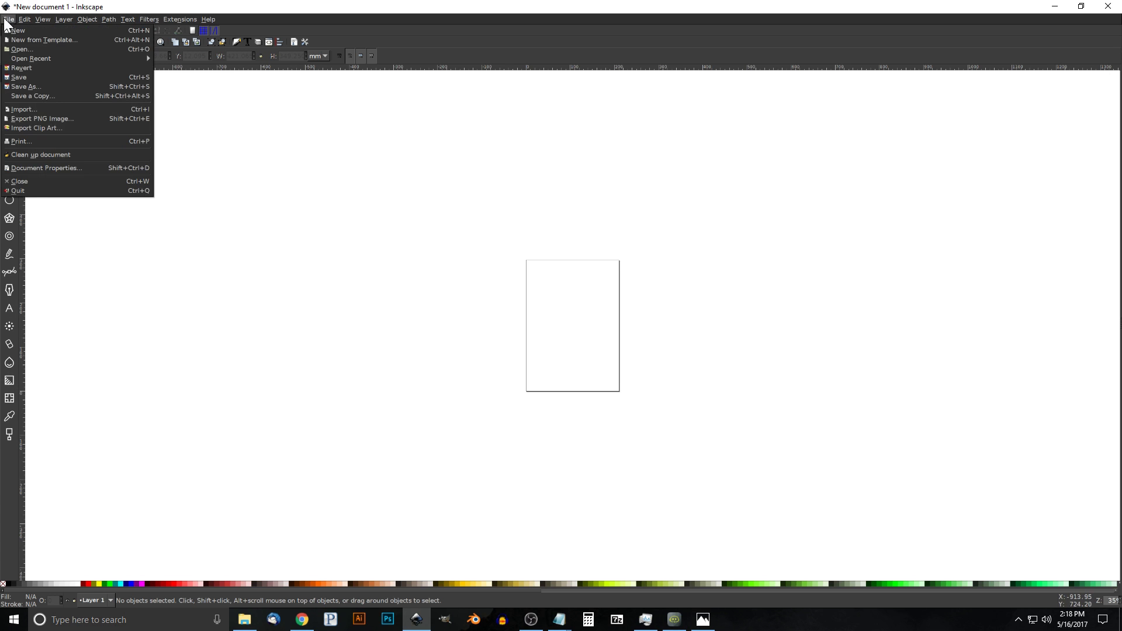
left_click(42, 166)
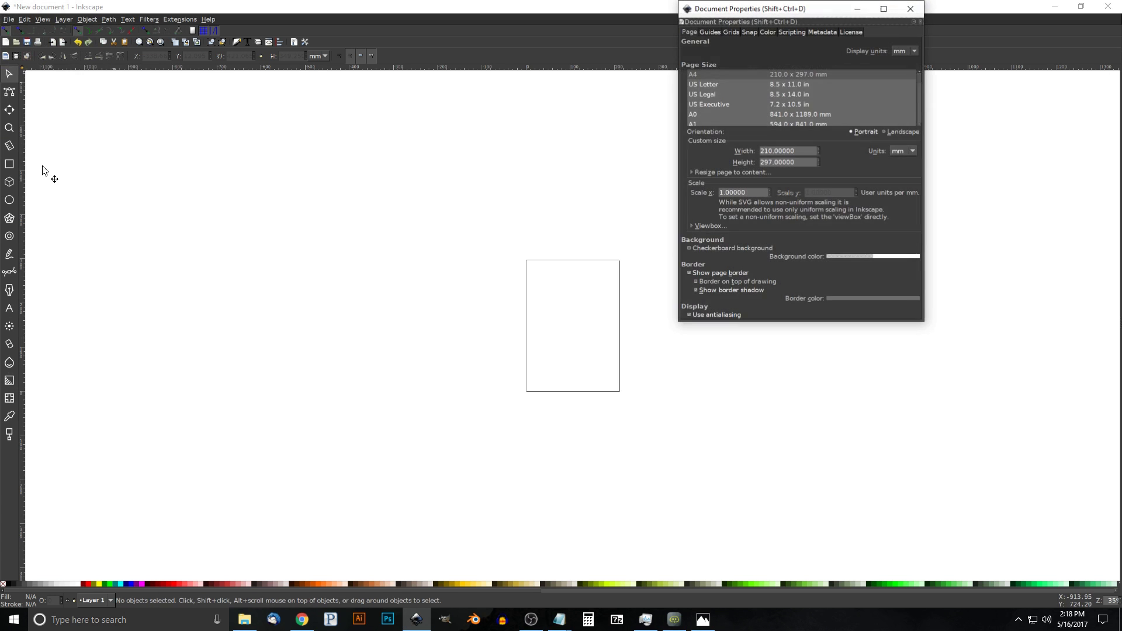
left_click(914, 52)
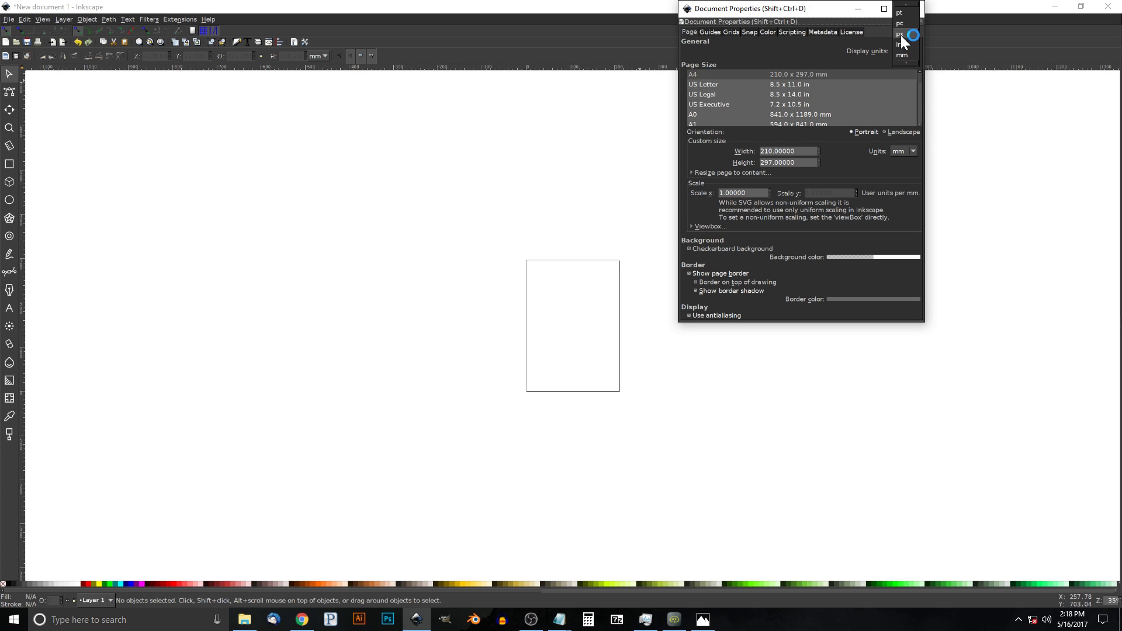
left_click(900, 35)
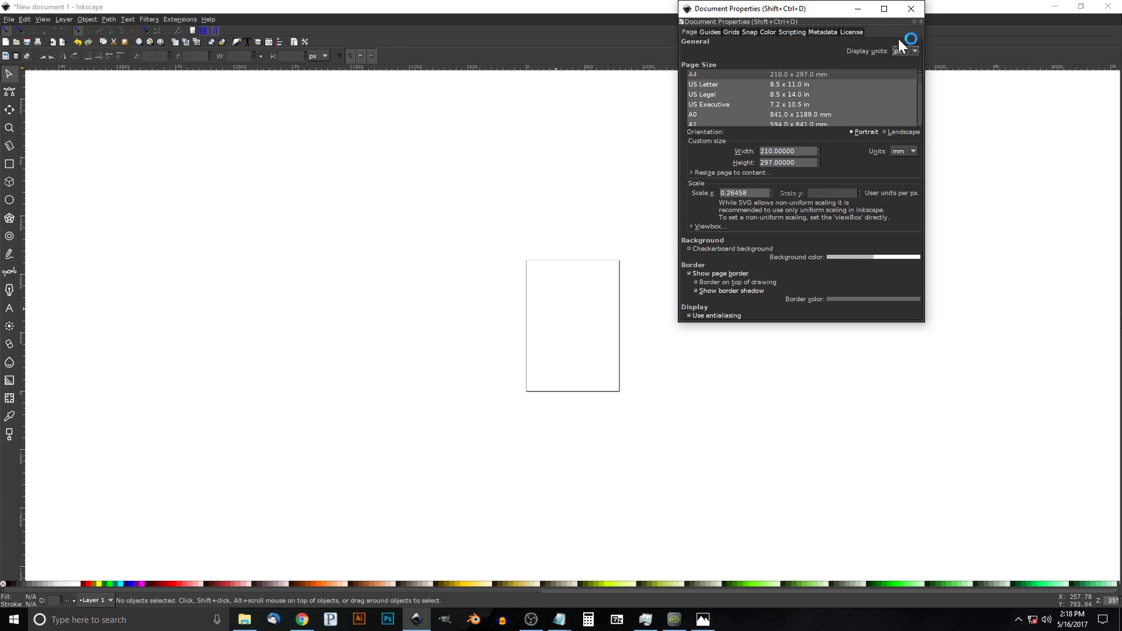
left_click(689, 273)
left_click(916, 8)
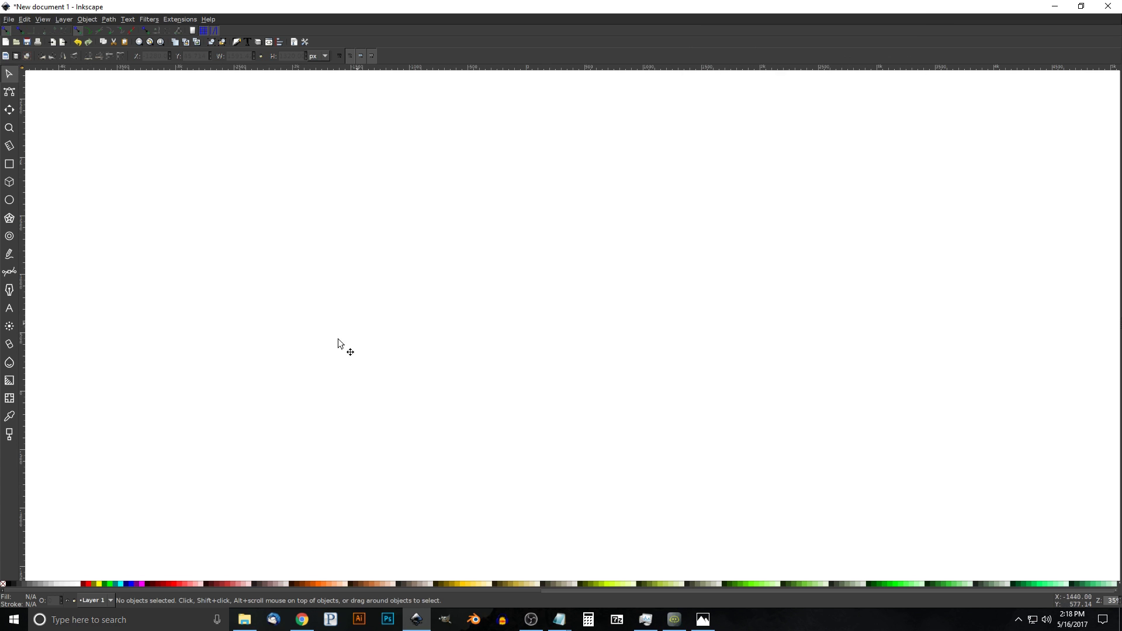
left_click(41, 19)
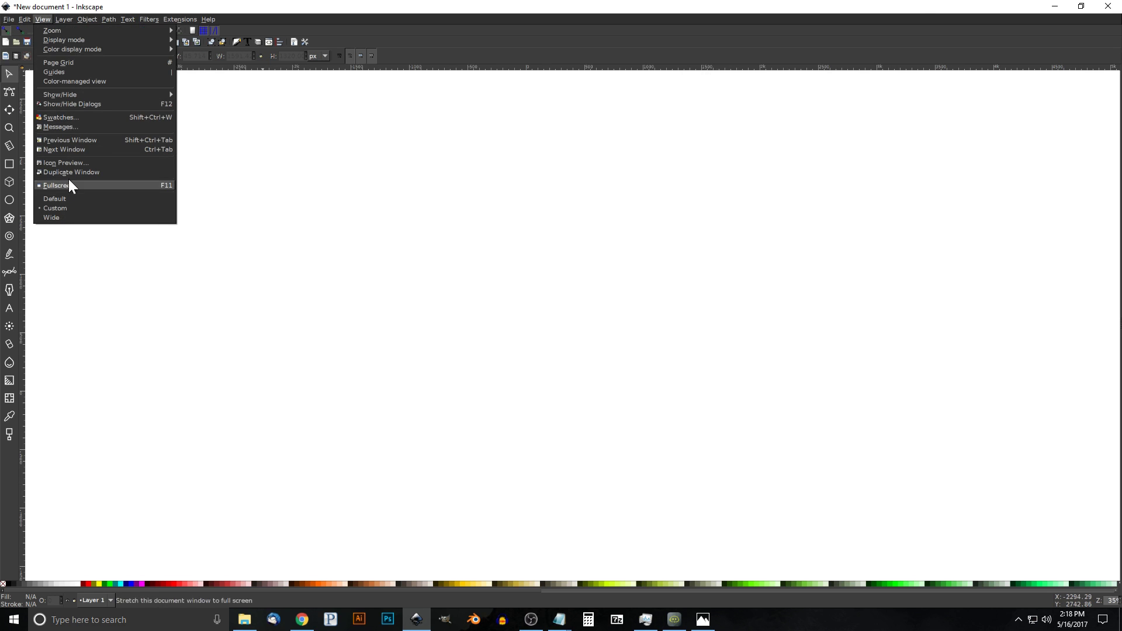
Zoom to 1:1 and dock Align and Distribute (relative to Last selected) and Fill and Stroke
mouse_move(96, 30)
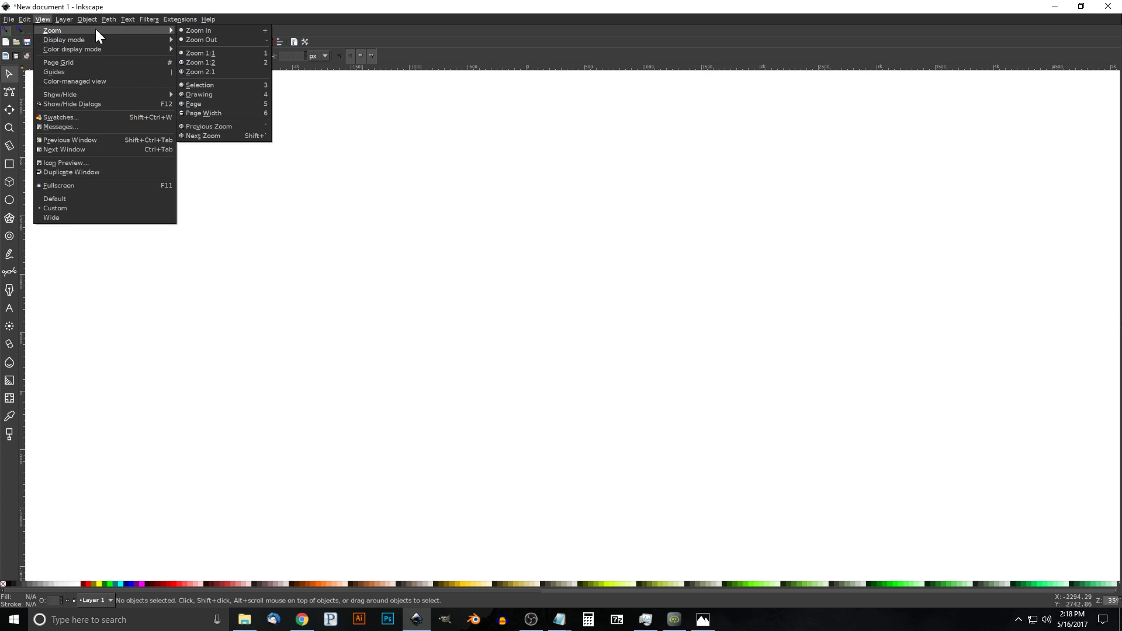
left_click(210, 52)
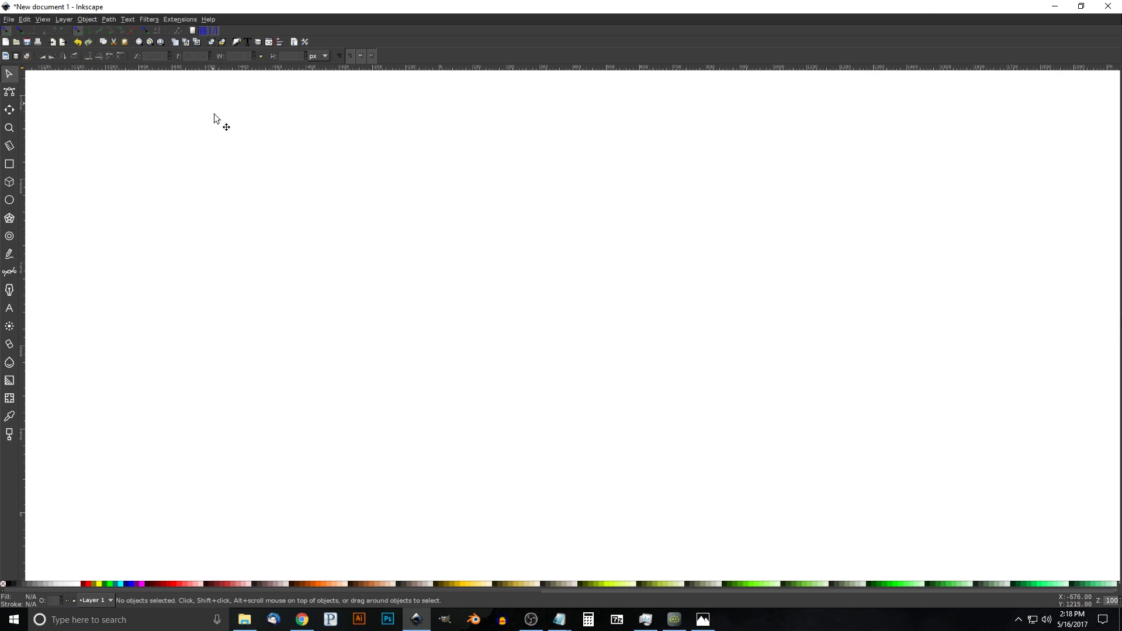
left_click(281, 44)
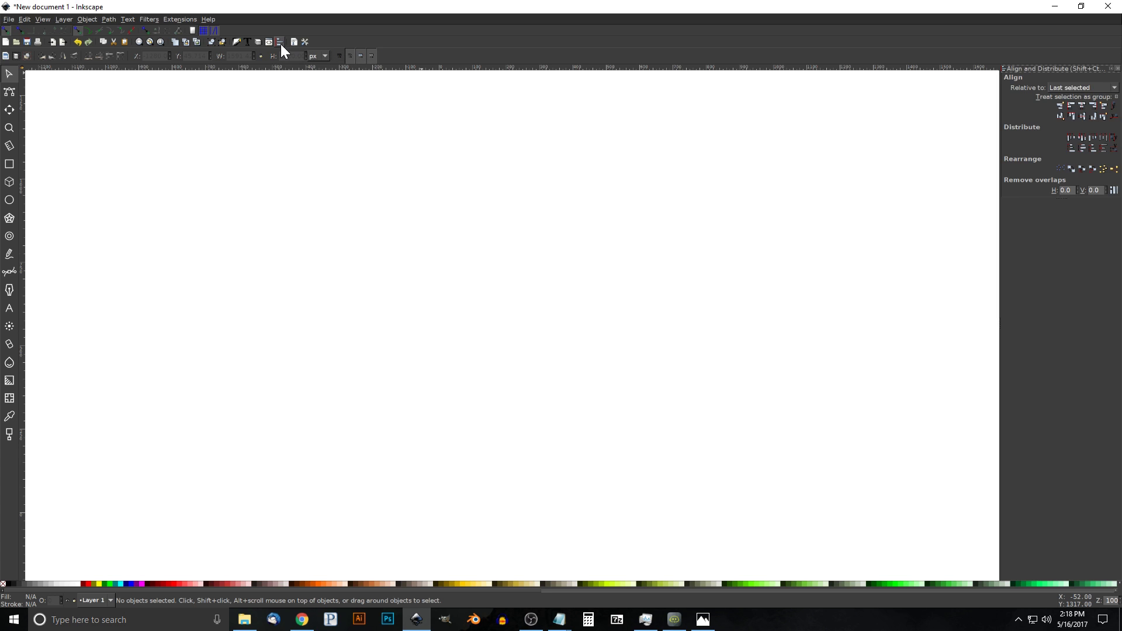
left_click(1071, 84)
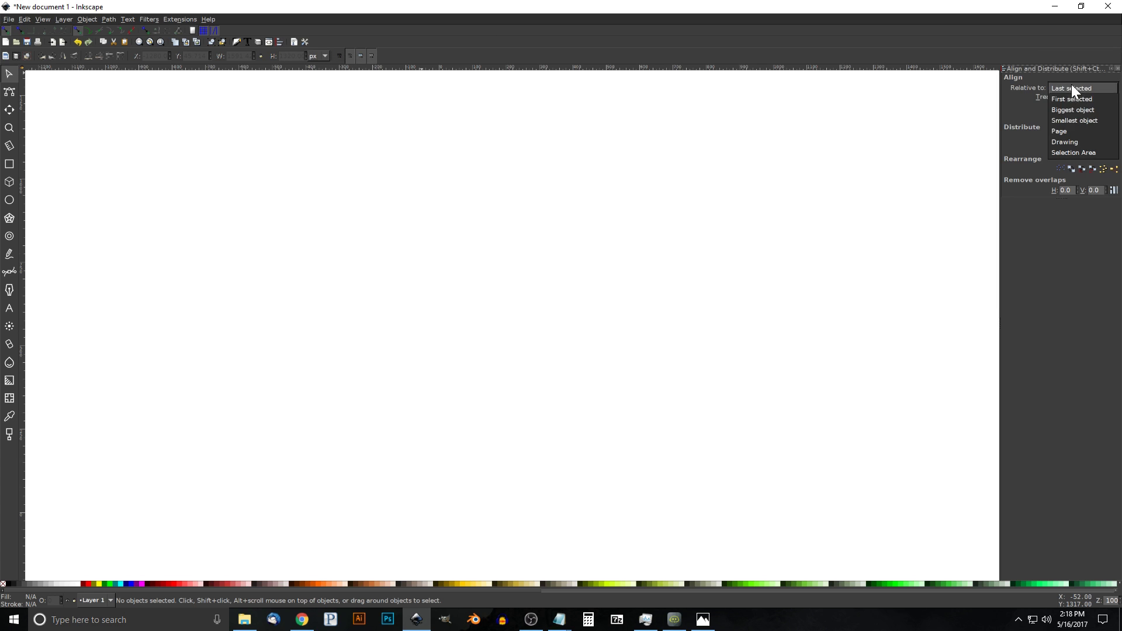
left_click(1068, 90)
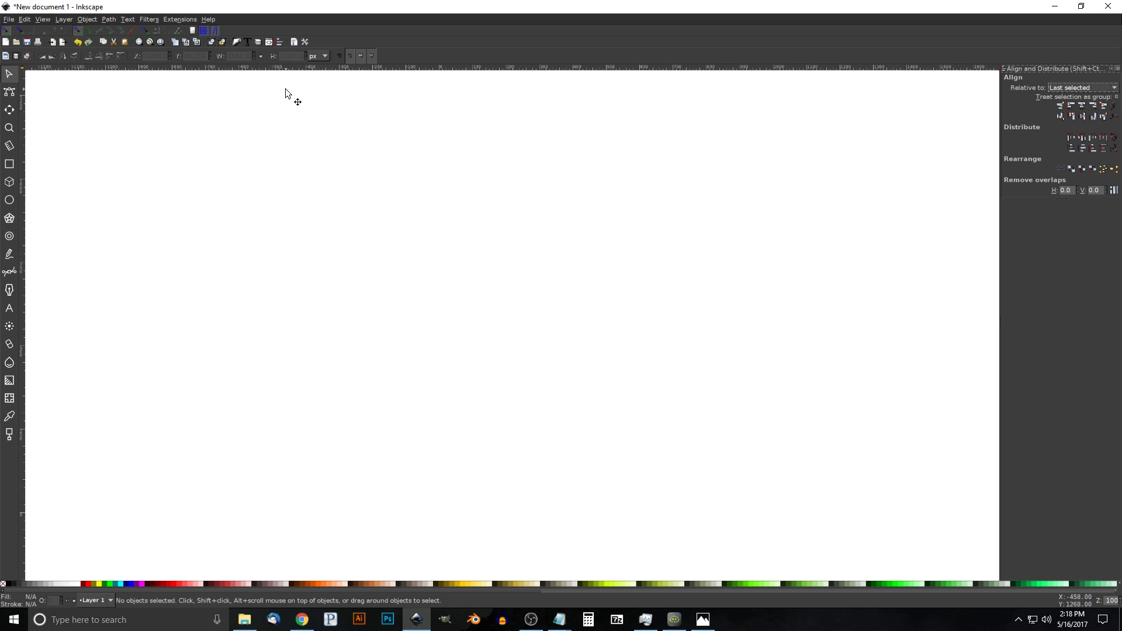
left_click(236, 43)
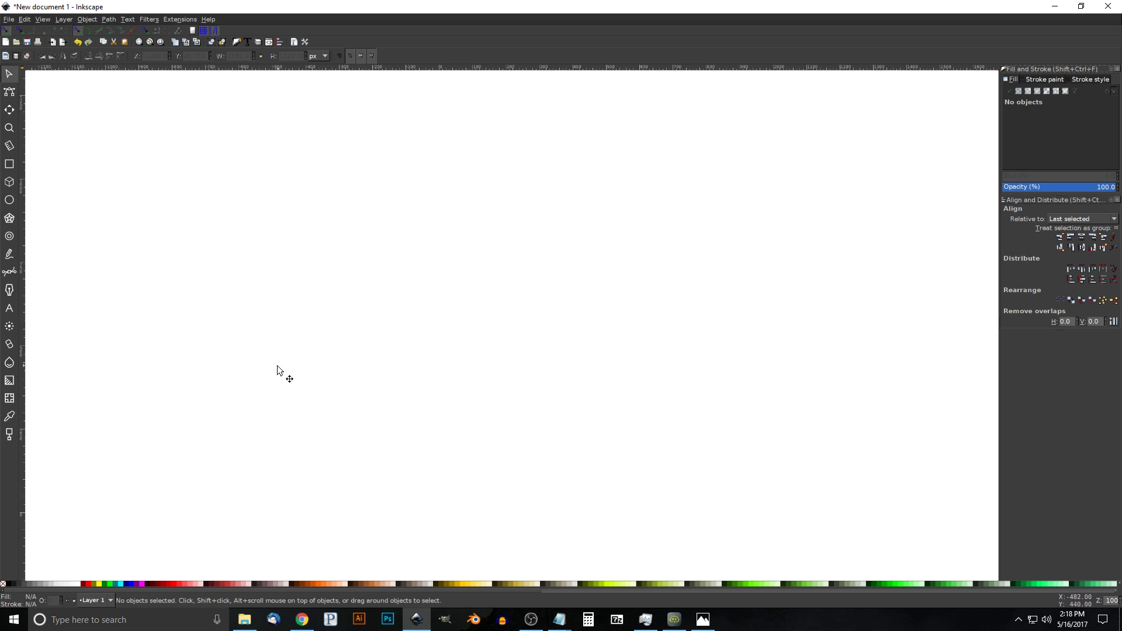
left_click(9, 165)
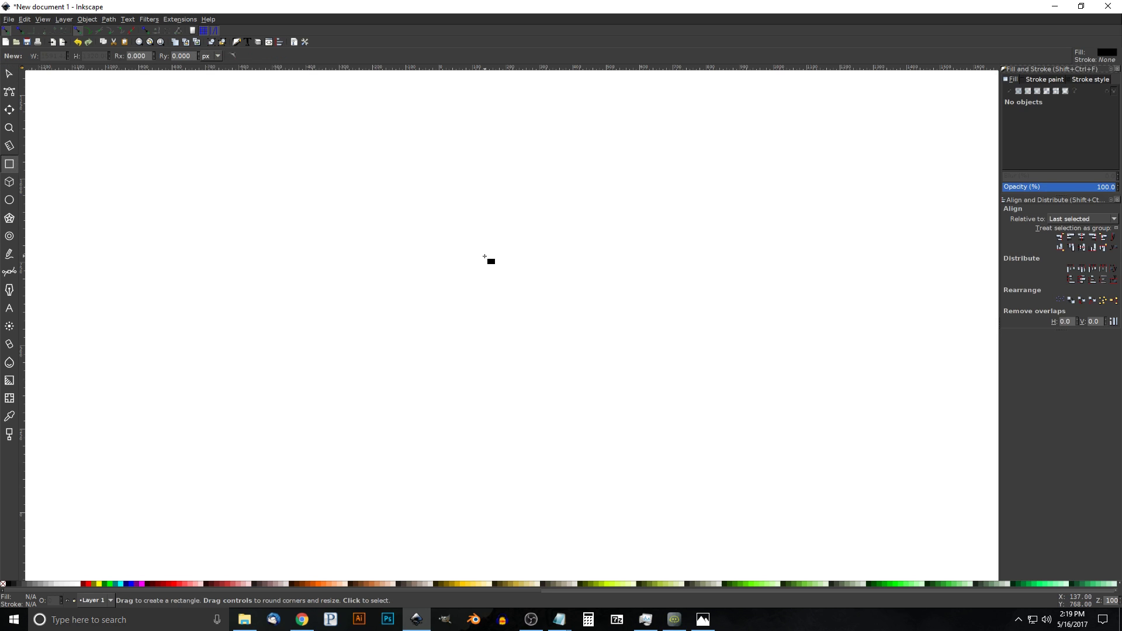
Draw a square at about 51% opacity, convert it to a path, and copy it
left_click_drag(444, 251, 520, 334)
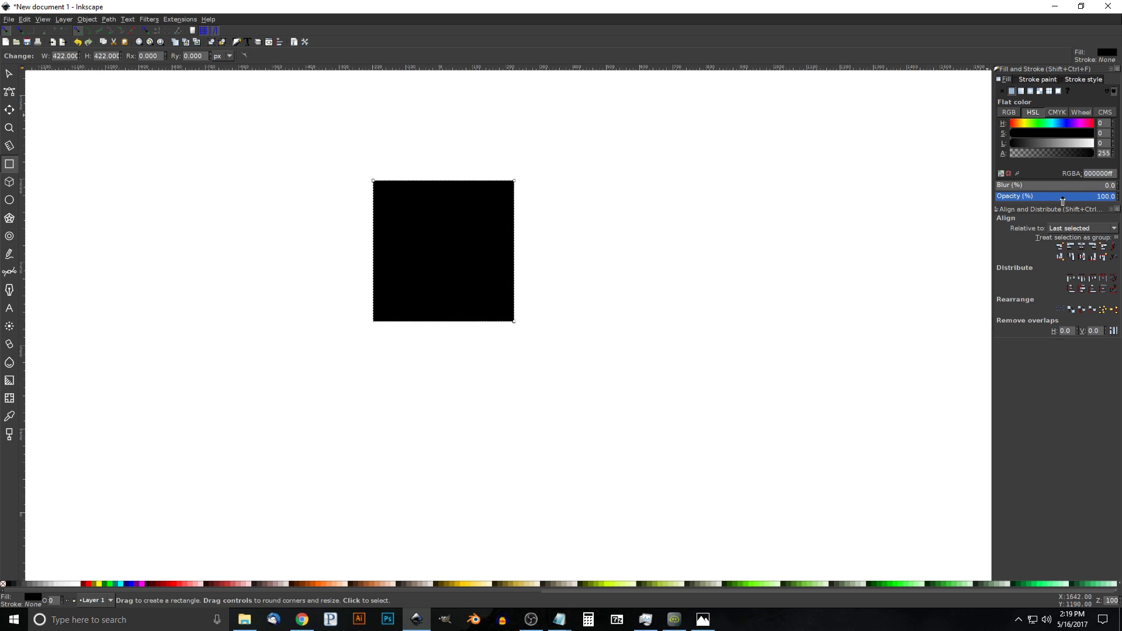
left_click_drag(1055, 201, 1058, 201)
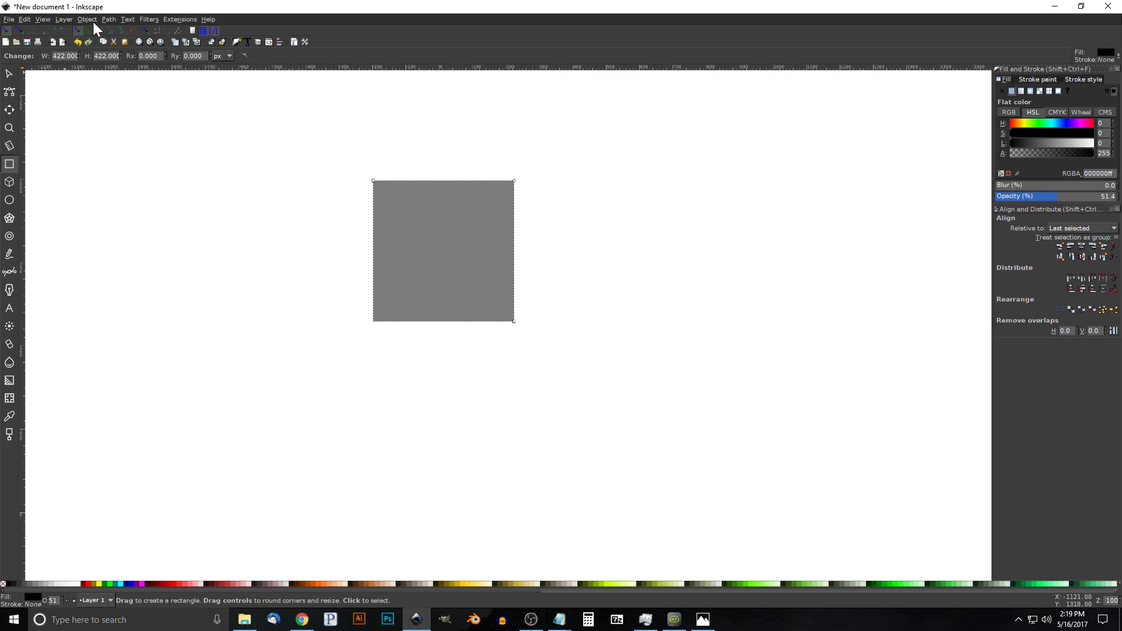
left_click(108, 19)
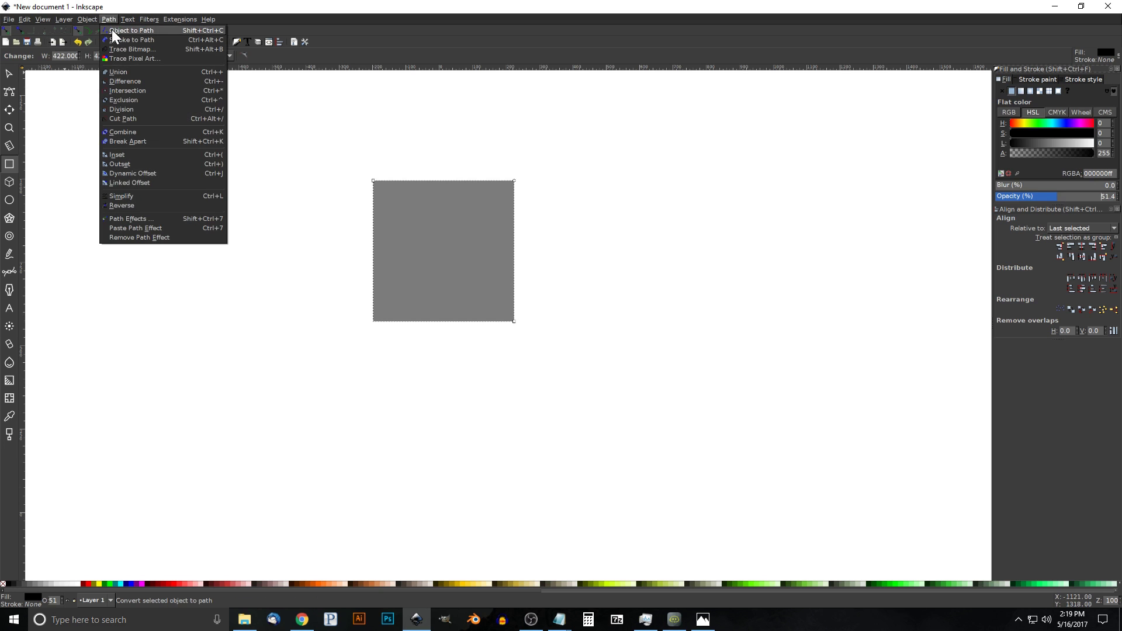
left_click(111, 29)
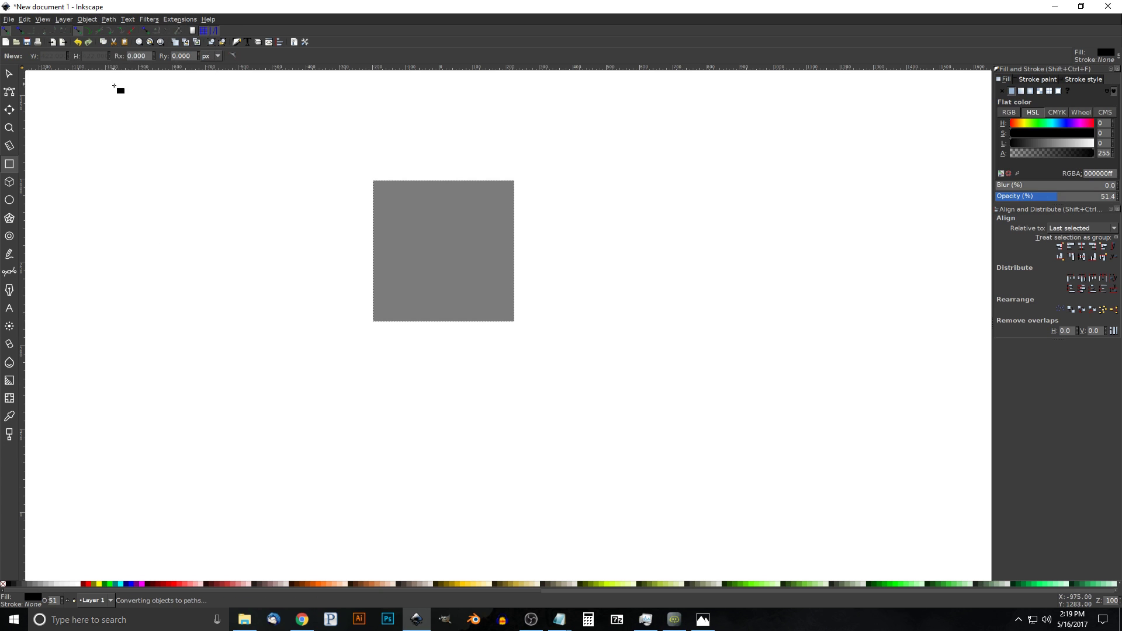
left_click(24, 20)
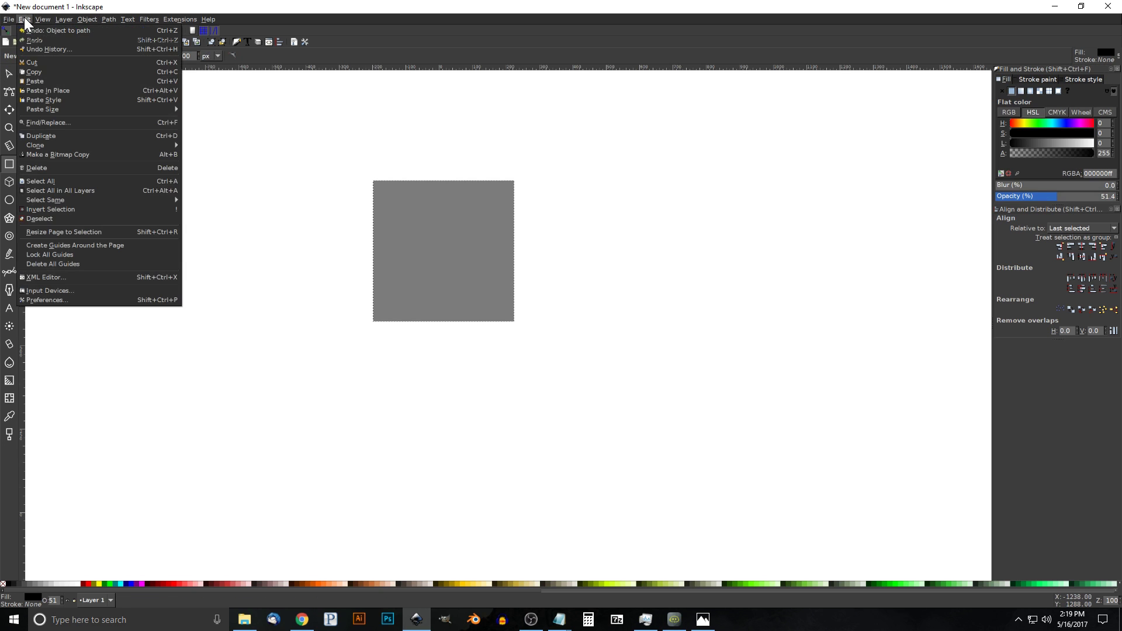
left_click(36, 68)
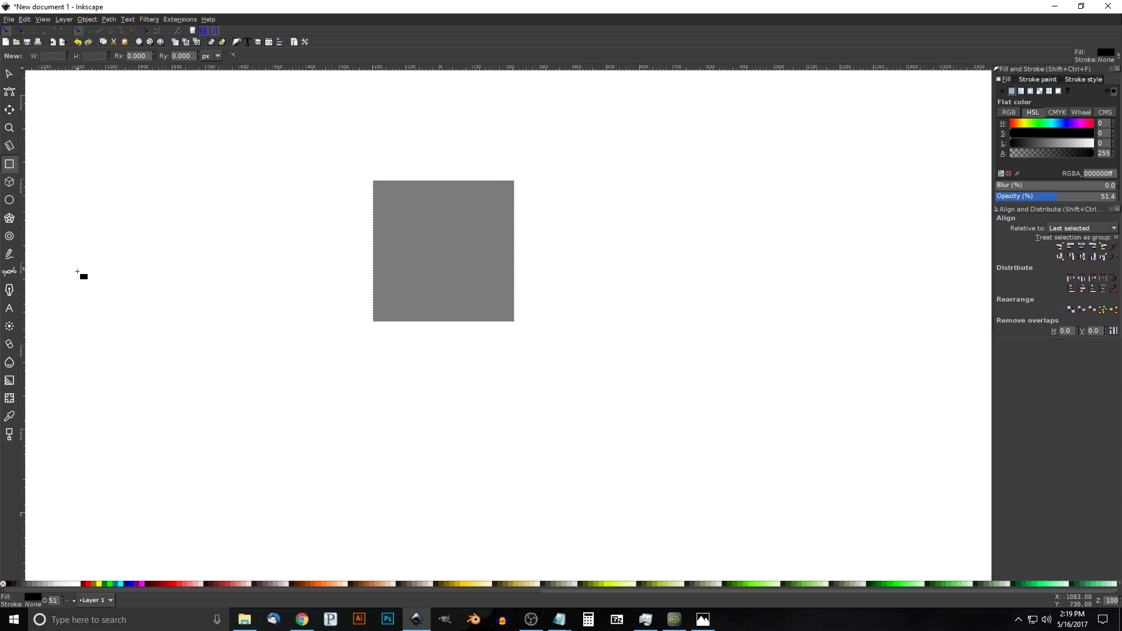
Draw a red circle and paste the square's size onto it (422 × 422 px)
left_click(8, 201)
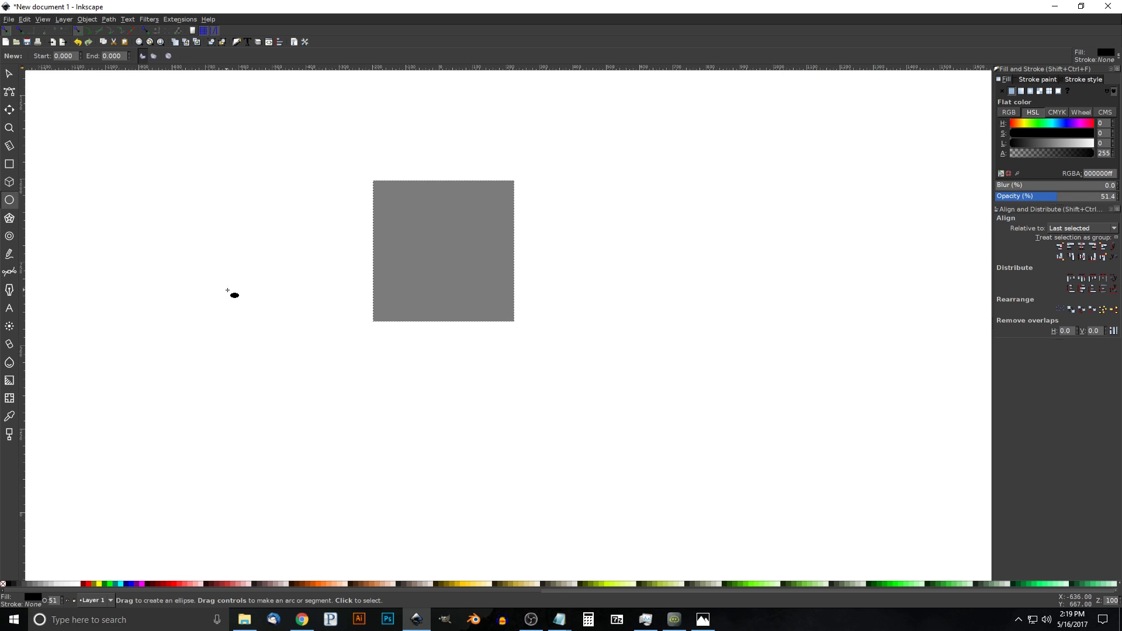
left_click_drag(238, 281, 300, 355)
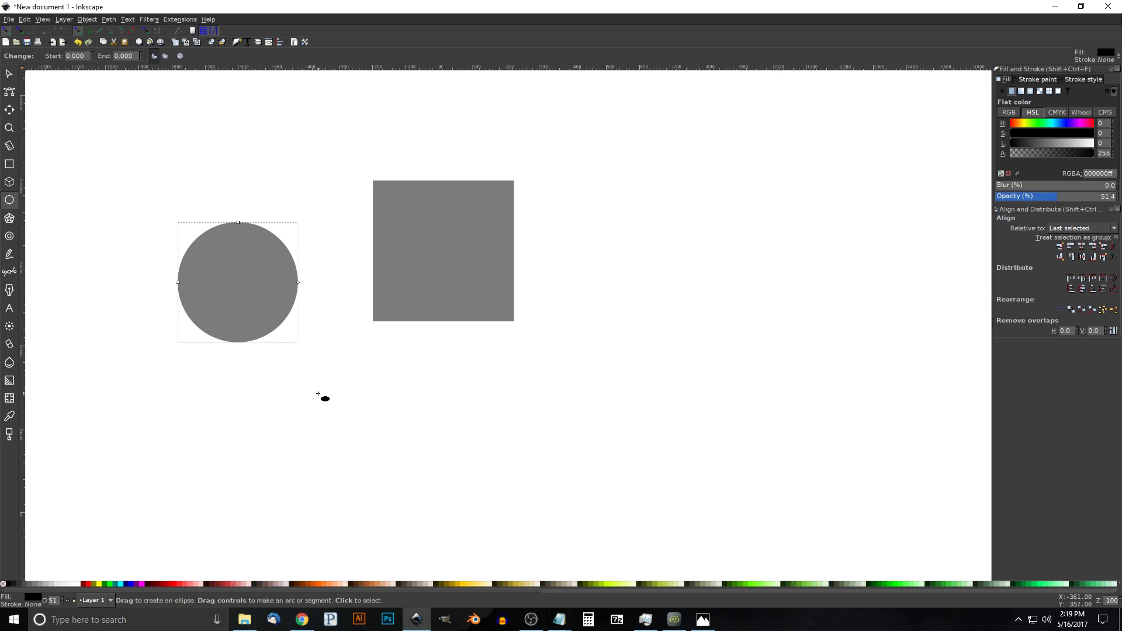
left_click(86, 583)
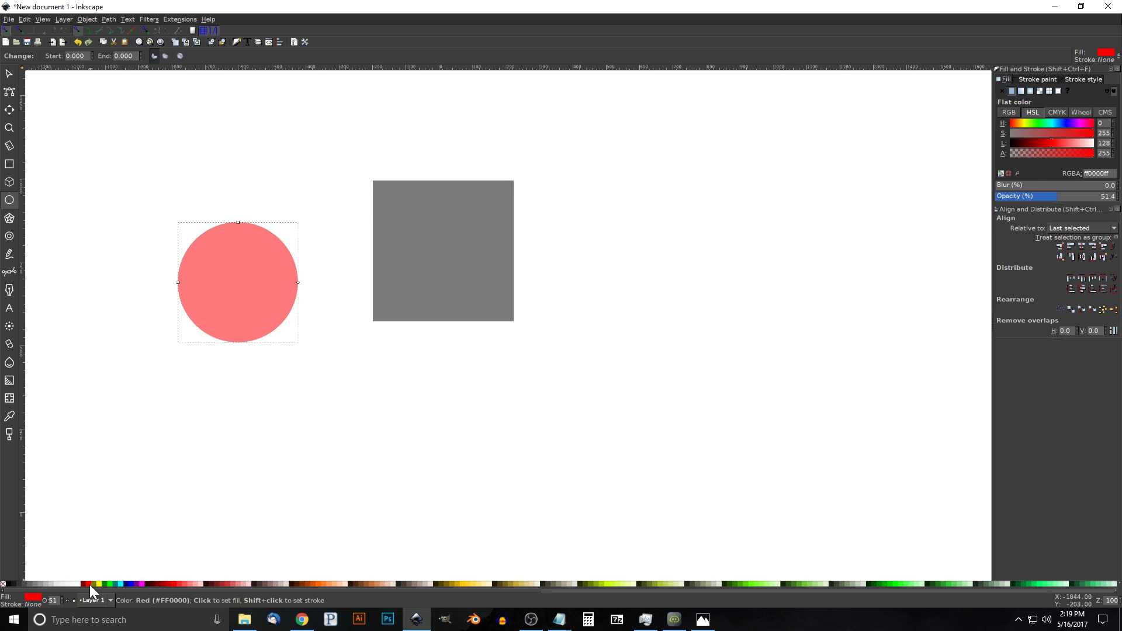
left_click(26, 19)
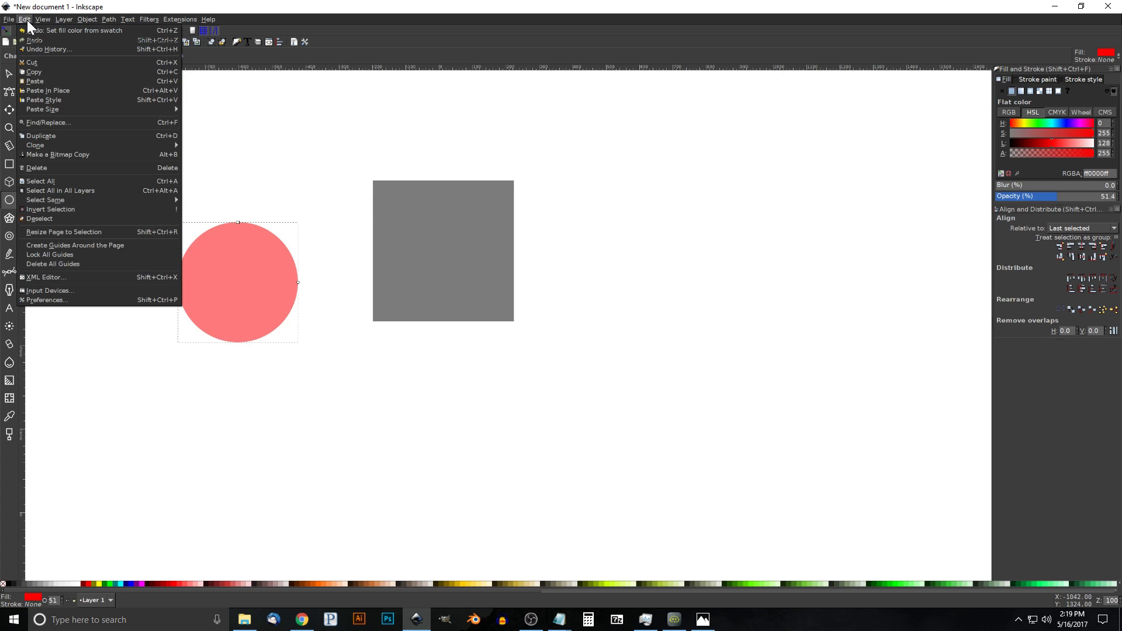
mouse_move(72, 111)
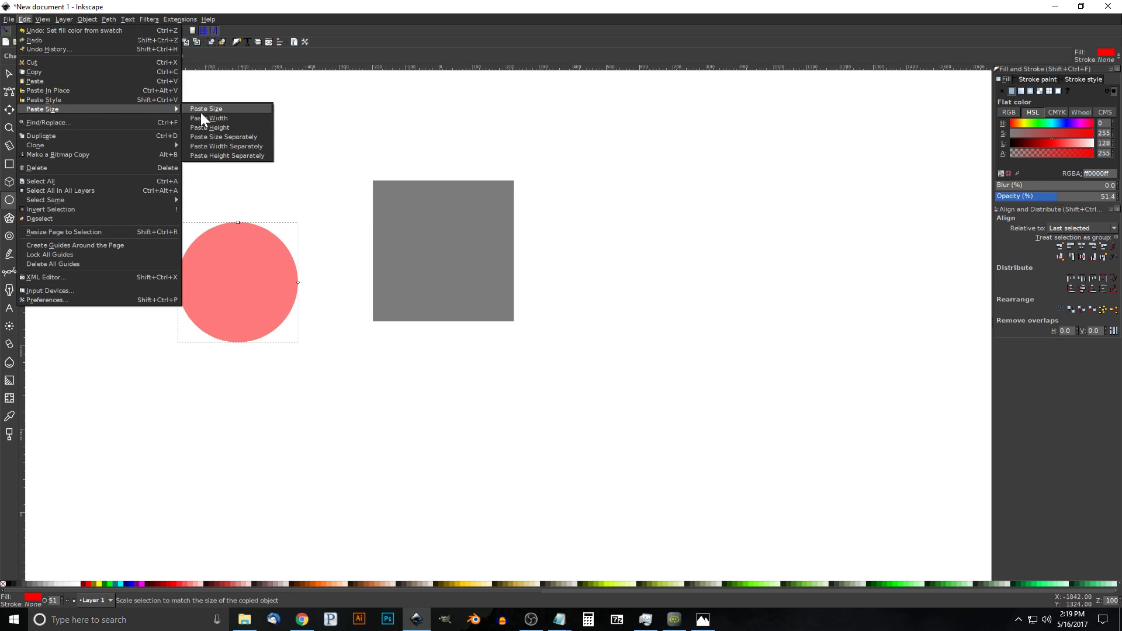
left_click(216, 109)
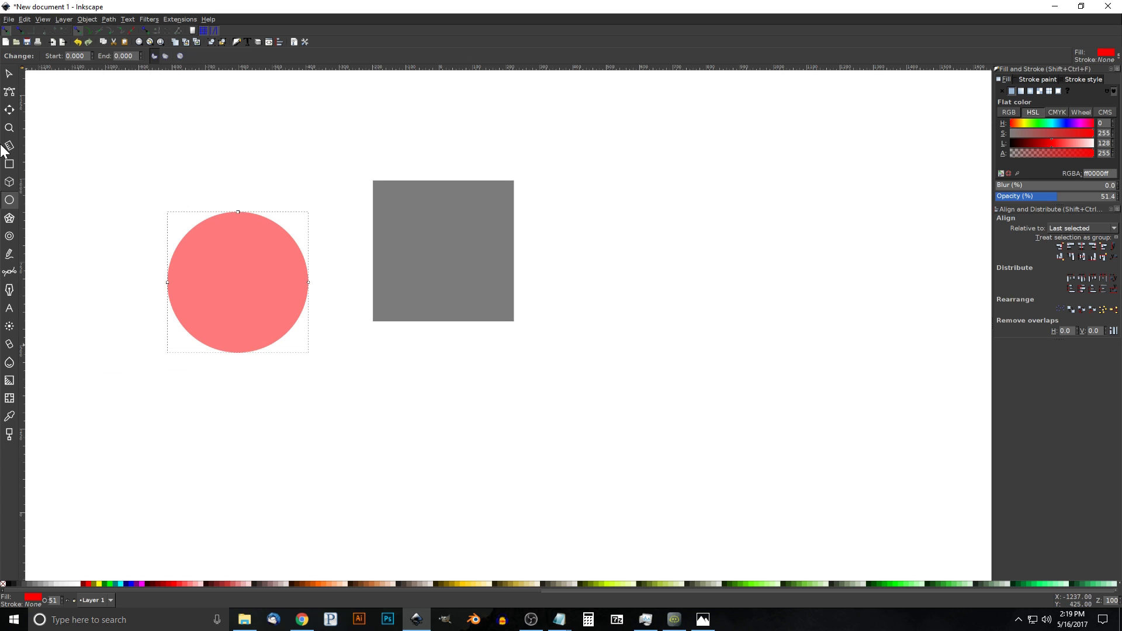
Select the circle with the square and centre it horizontally and vertically
left_click(10, 74)
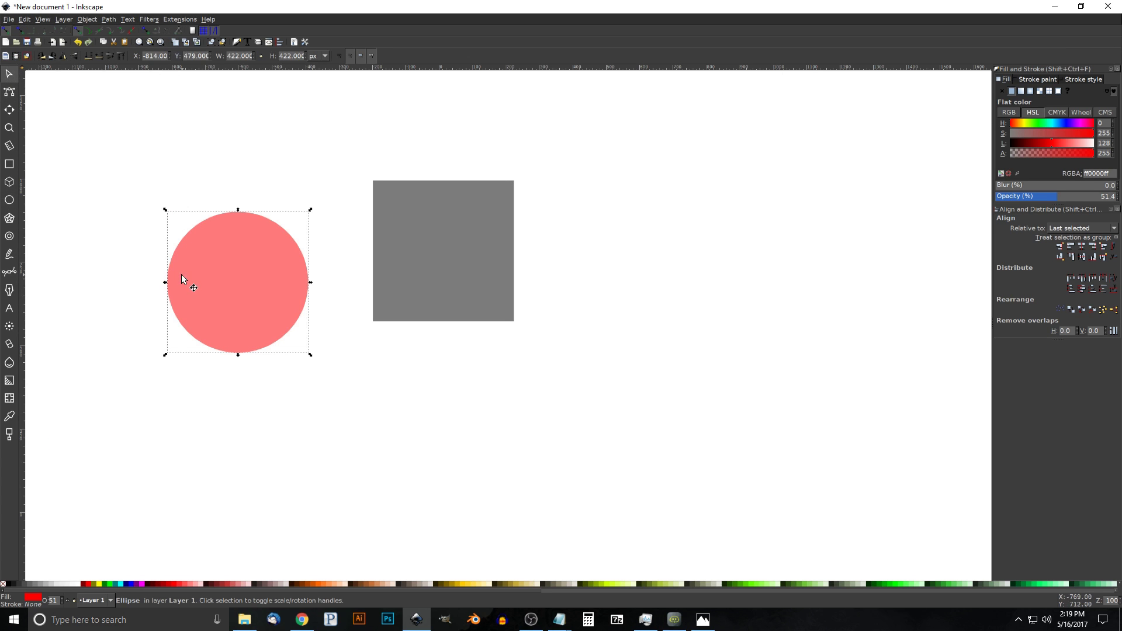
left_click(478, 199, "shift")
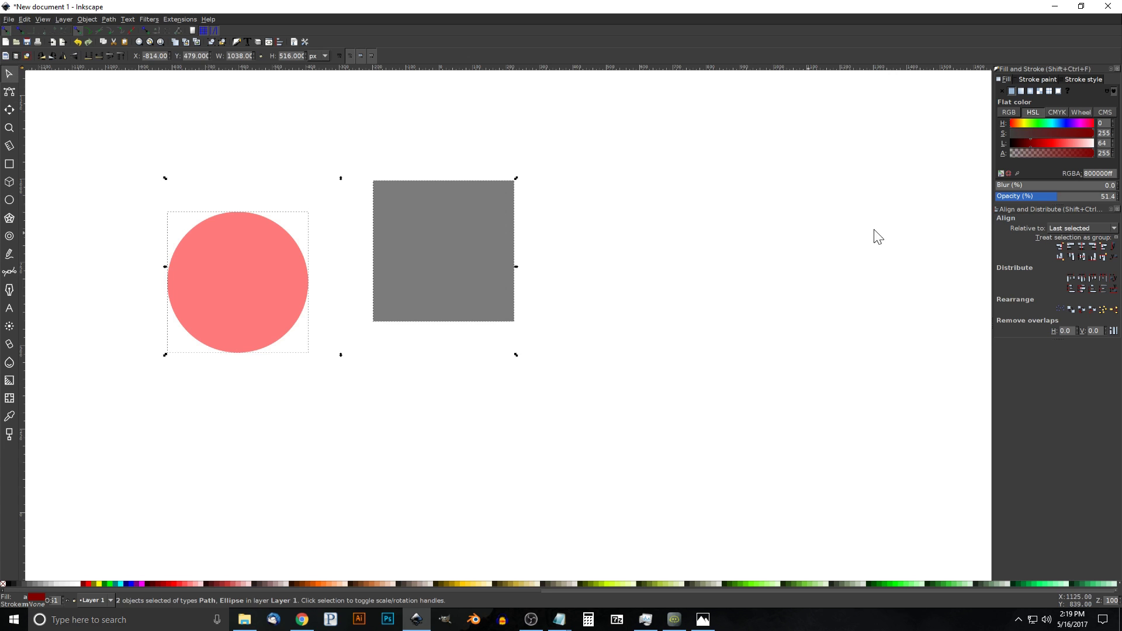
left_click(1082, 257)
left_click(1082, 257)
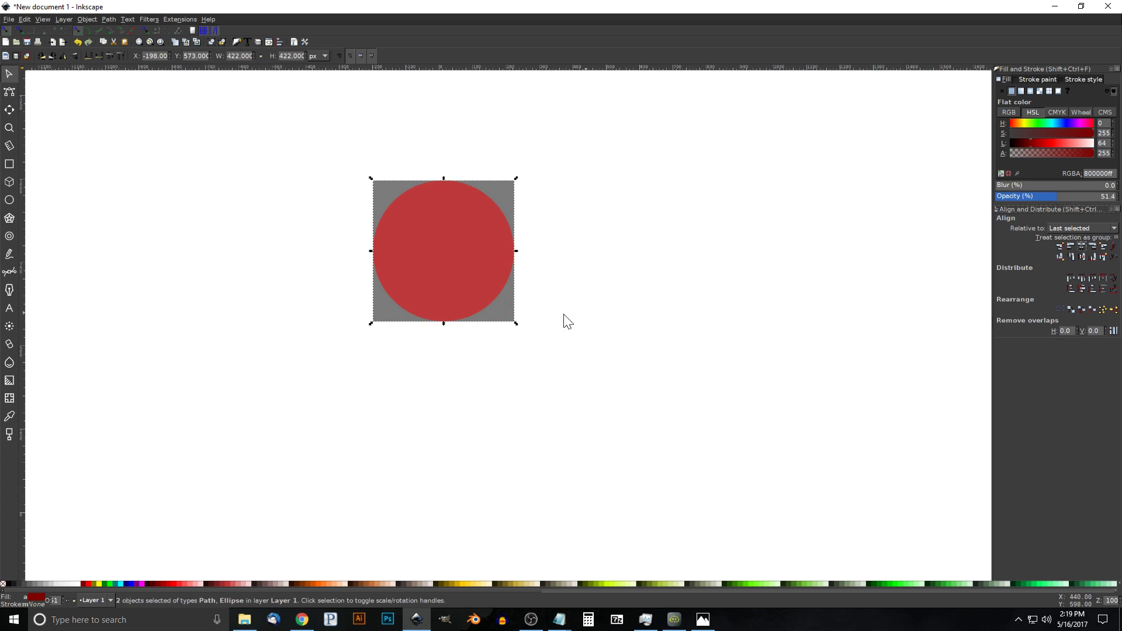
Rotate the square and circle together by 45° into a diamond, then select only the circle
left_click(422, 216)
key("ctrl")
left_click_drag(517, 325, 511, 185)
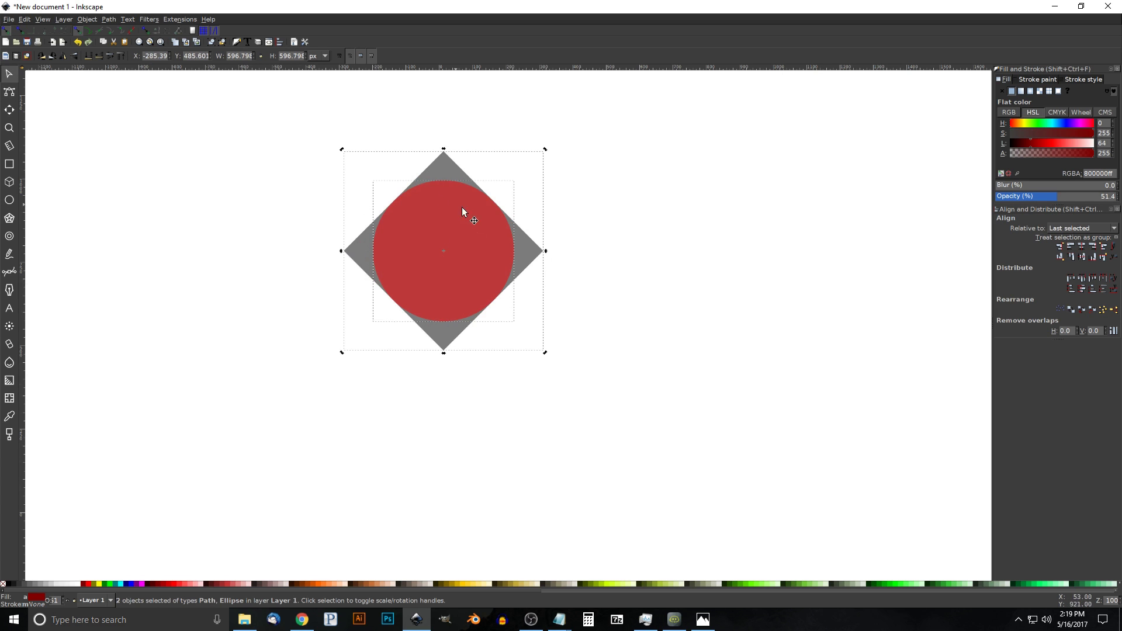
left_click(731, 162)
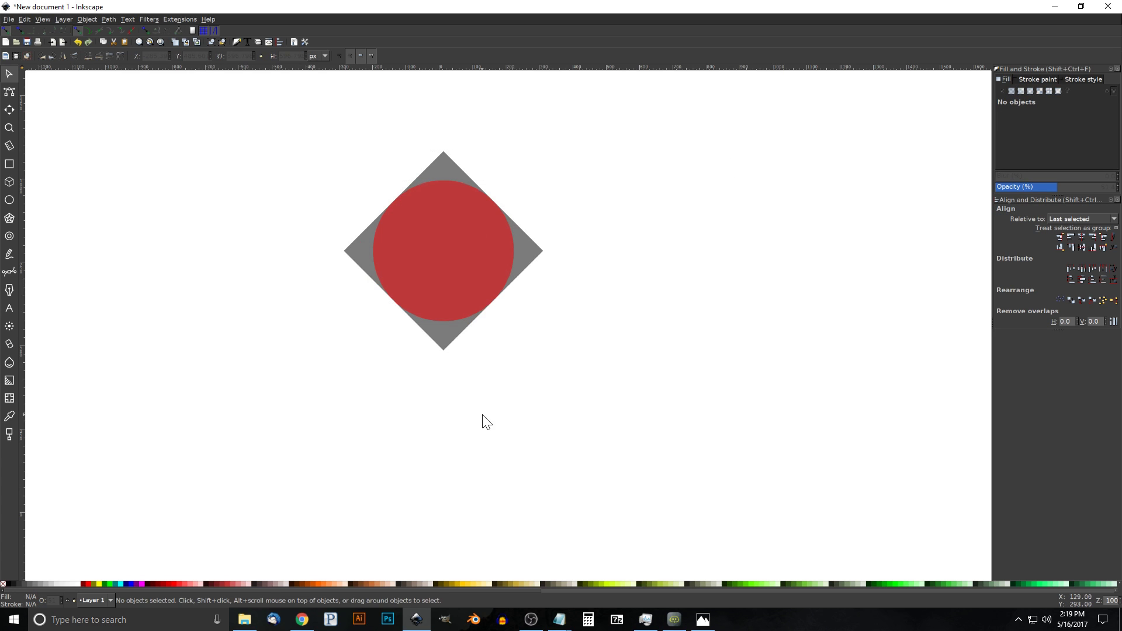
left_click(444, 218)
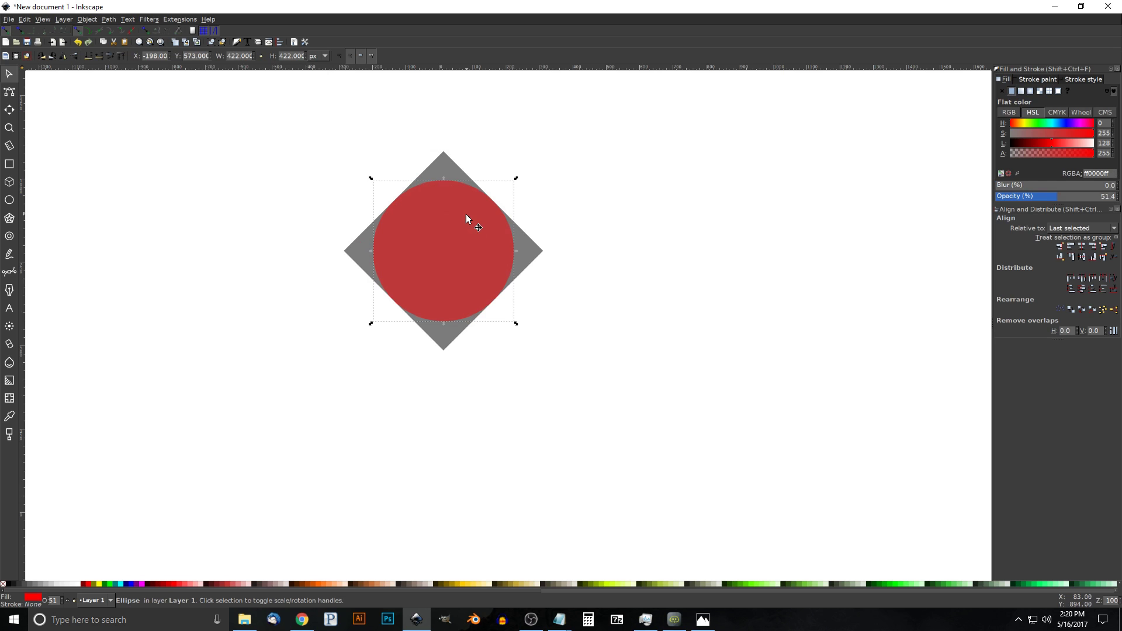
Convert the red circle into an editable path
left_click(9, 92)
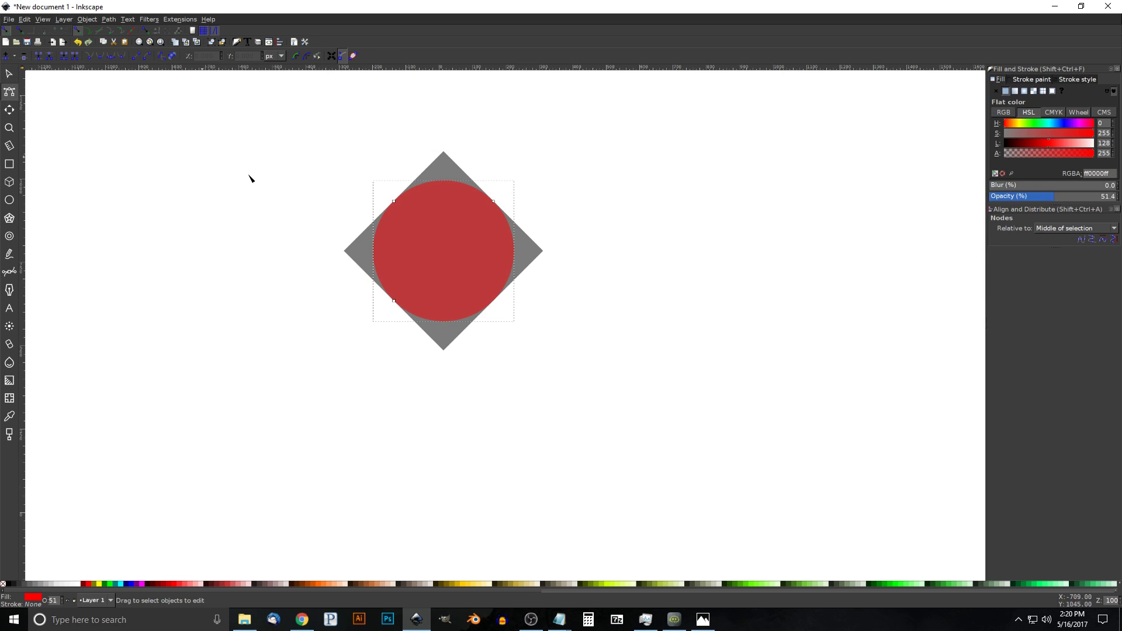
left_click_drag(318, 163, 88, 131)
left_click(447, 240)
left_click(110, 19)
left_click(114, 27)
Add a node on the circle's top and drag it up to the diamond's top corner
left_click_drag(282, 169, 539, 222)
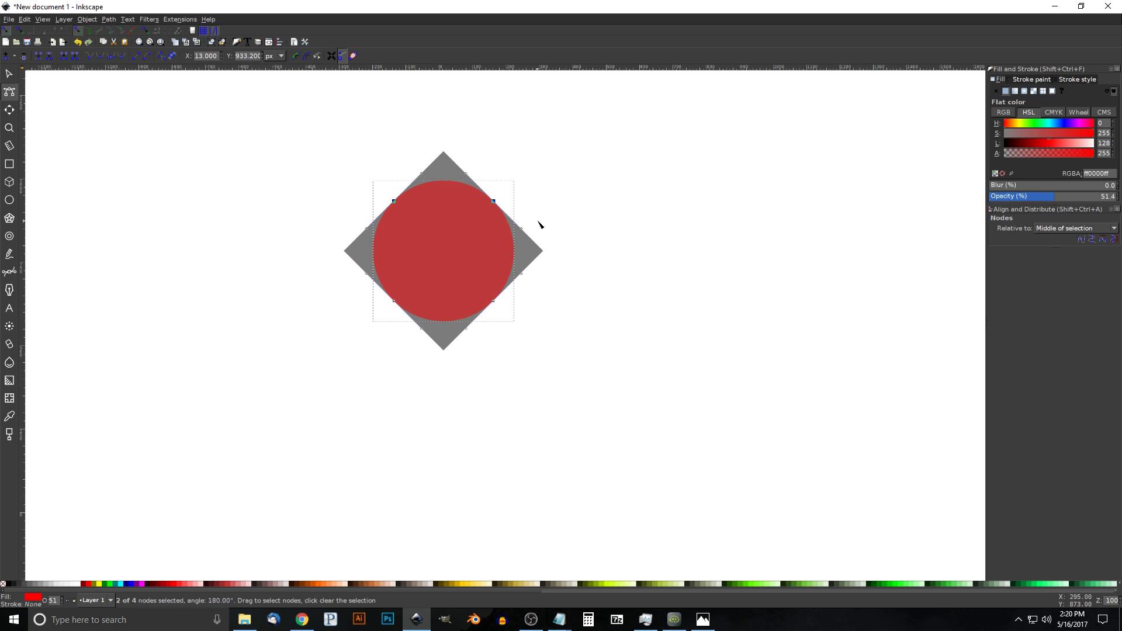
left_click(6, 56)
left_click_drag(429, 152, 465, 208)
left_click_drag(444, 184, 445, 153)
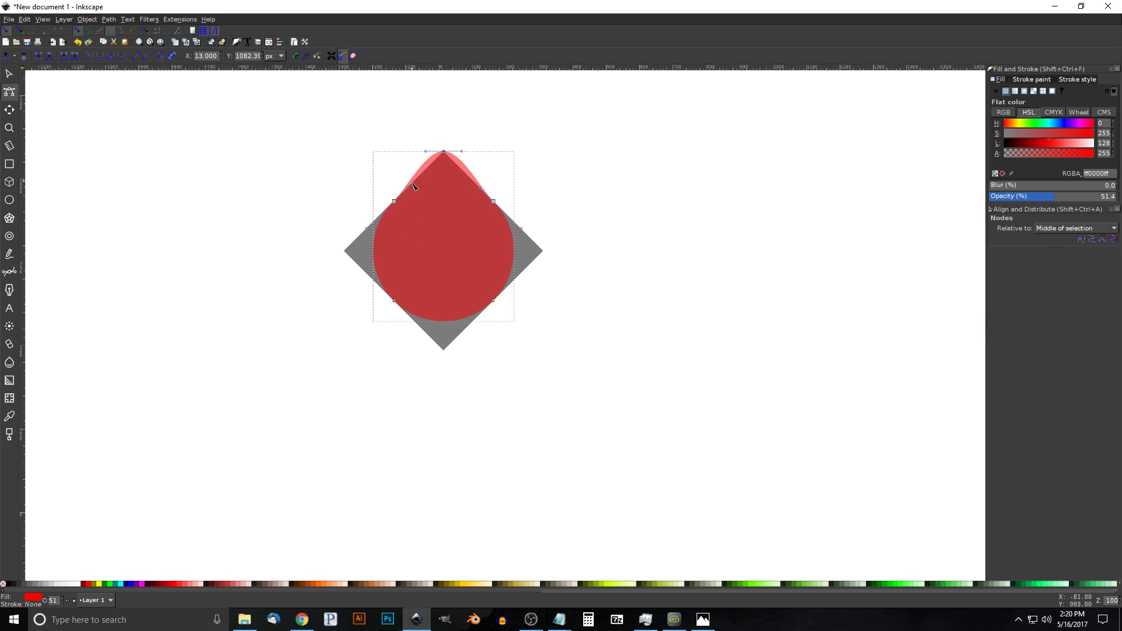
Drag both handles of the top node onto it so the drop's point has straight sides
scroll(408, 286, "up", 4)
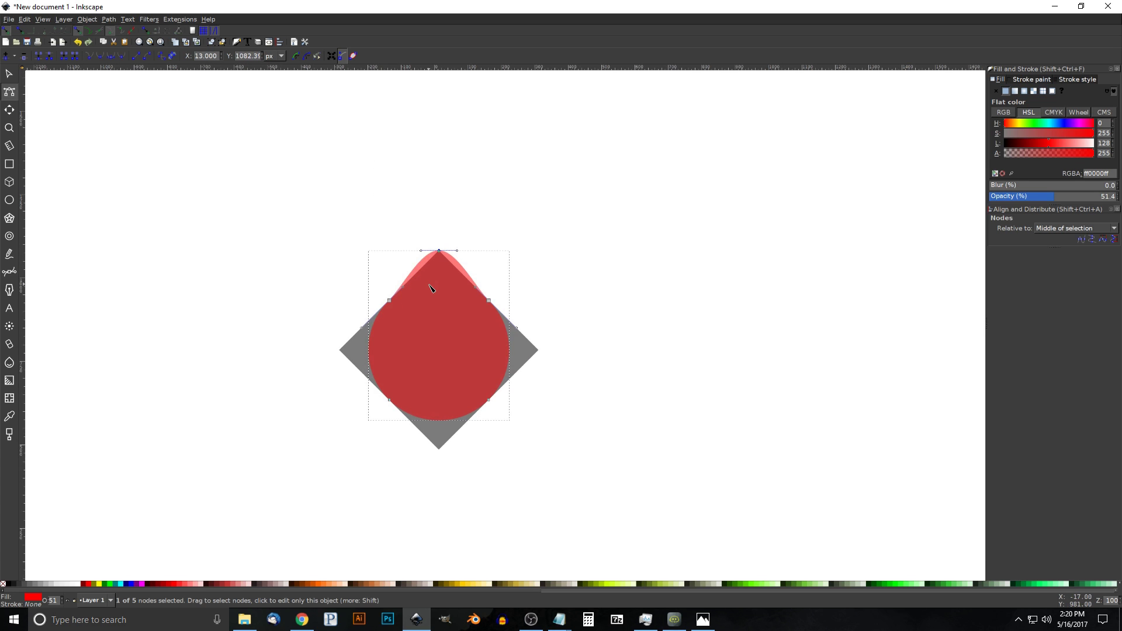
scroll(435, 273, "up", 6)
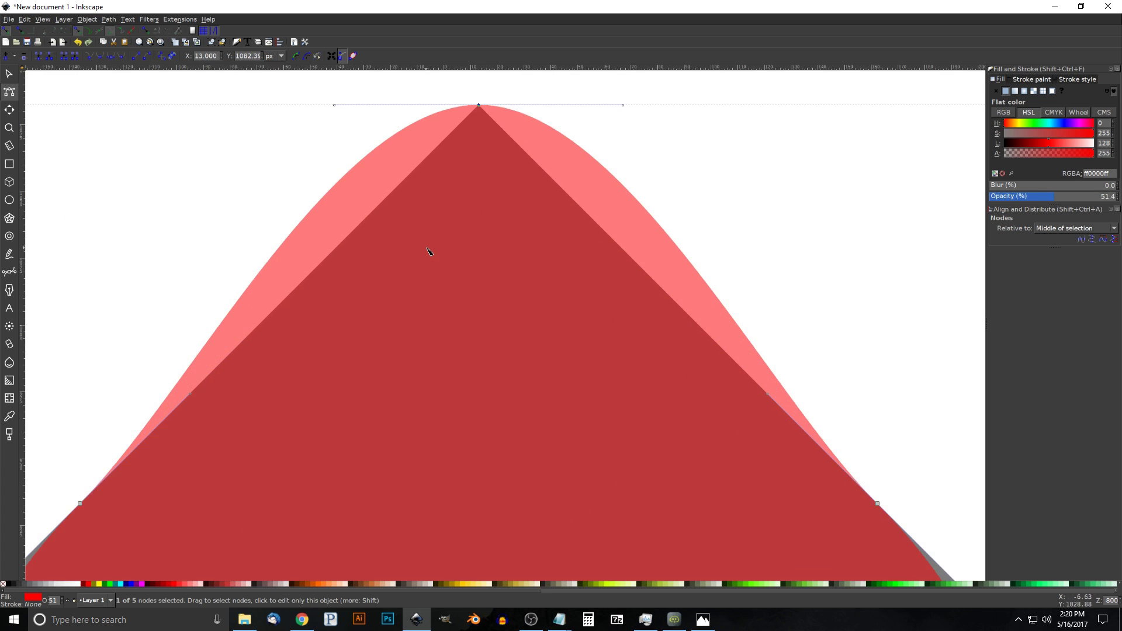
scroll(426, 363, "down", 1)
scroll(421, 285, "up", 1)
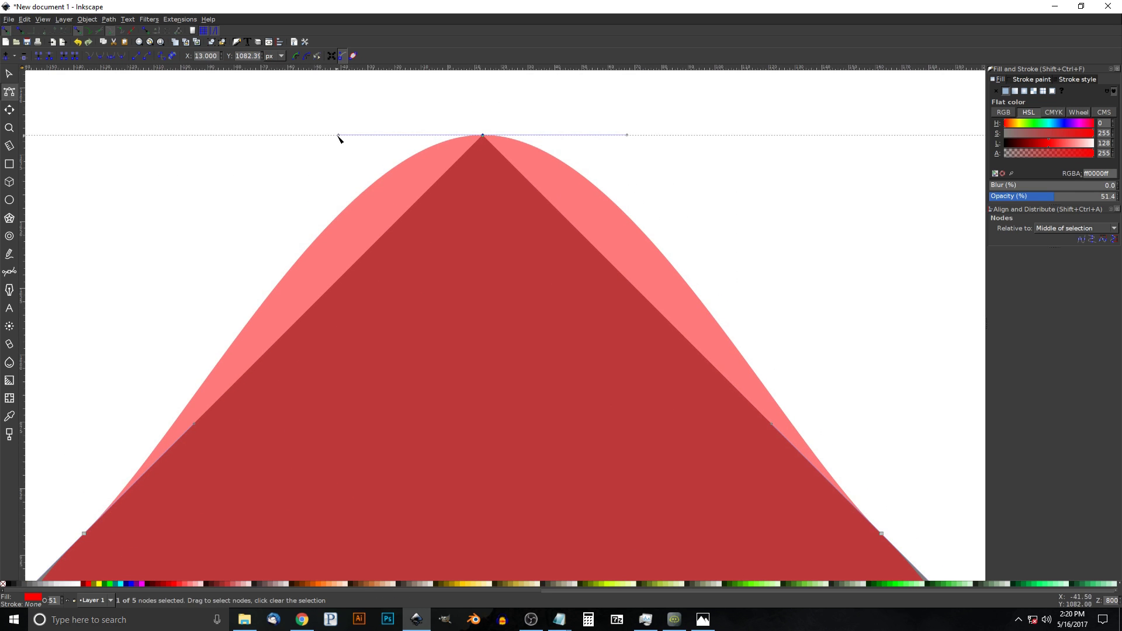
left_click_drag(339, 136, 484, 137)
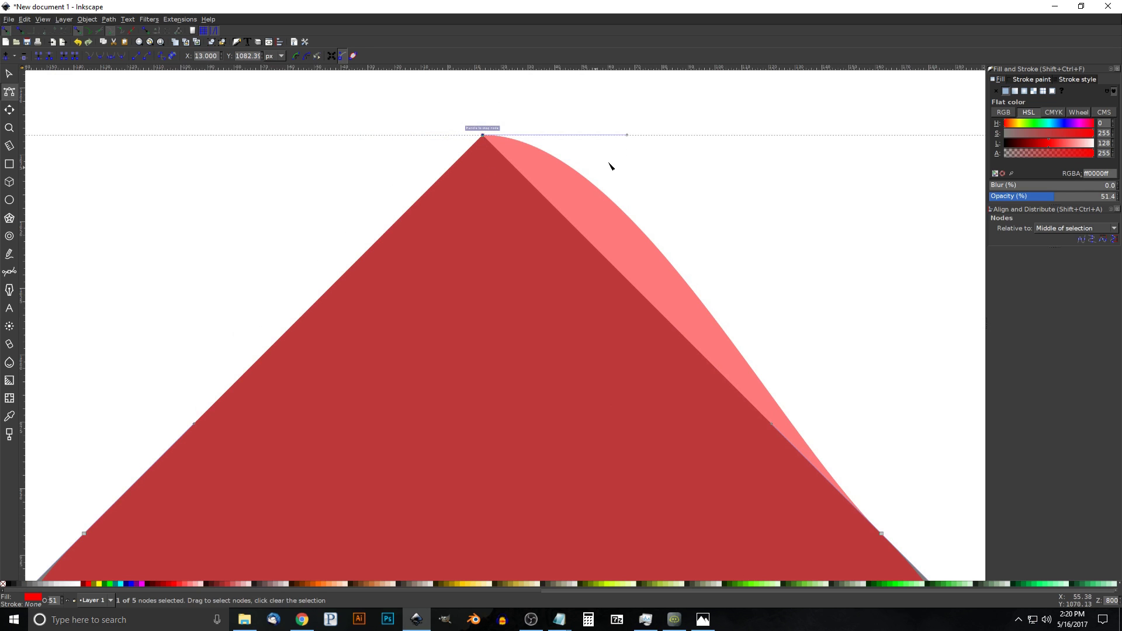
left_click_drag(628, 137, 485, 139)
scroll(616, 187, "down", 6)
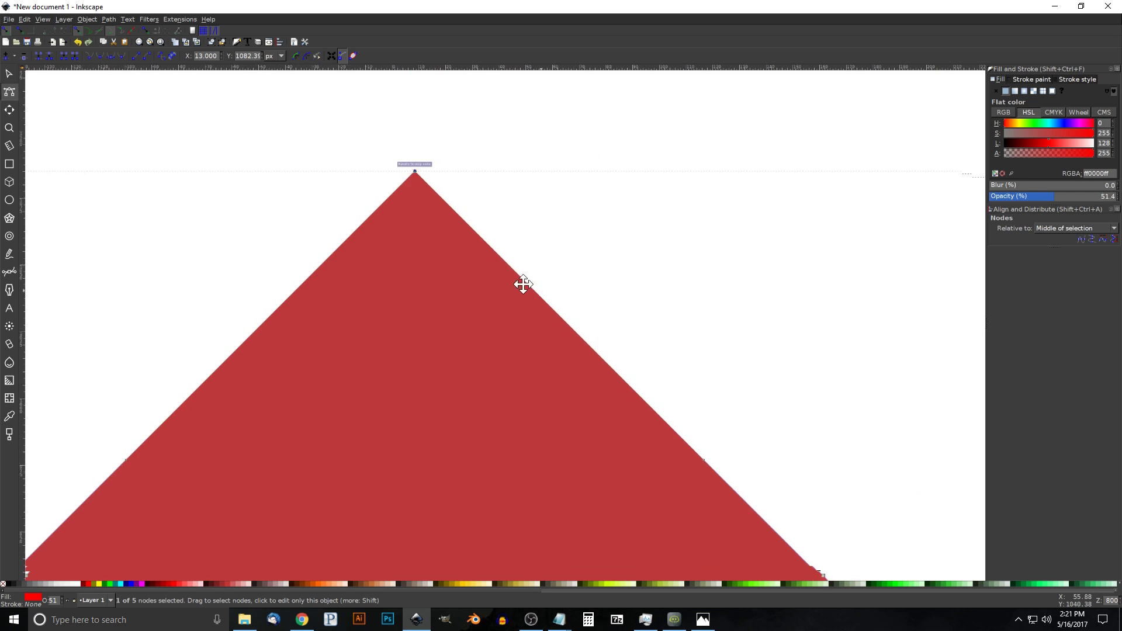
scroll(573, 225, "down", 5)
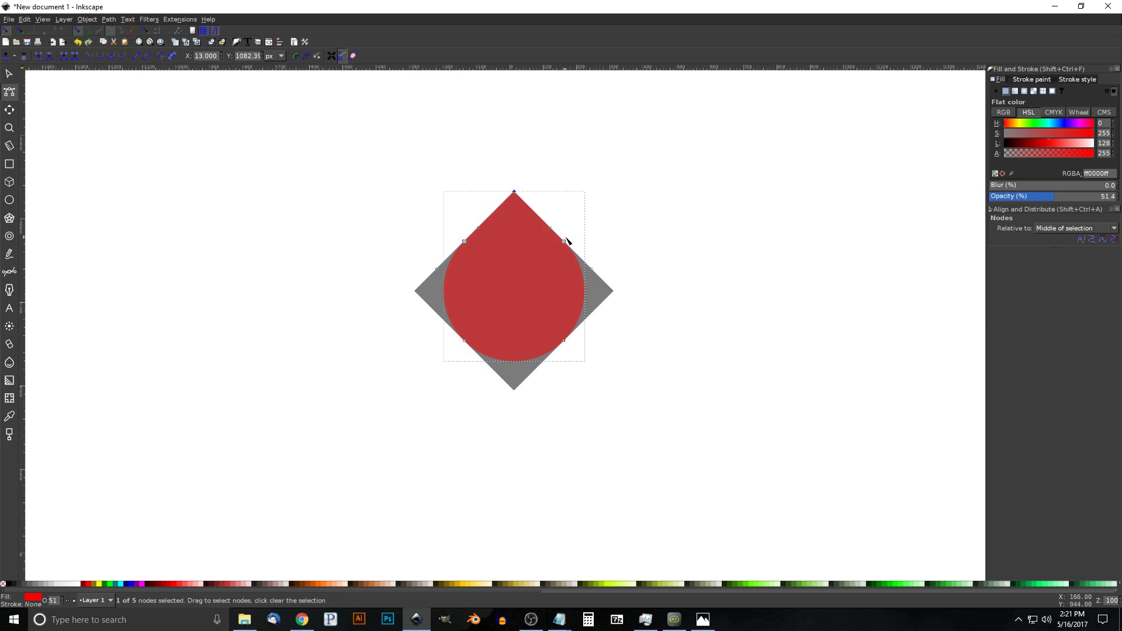
Delete the grey diamond and move the teardrop to the left
left_click(9, 74)
left_click_drag(598, 292, 351, 304)
key("Delete")
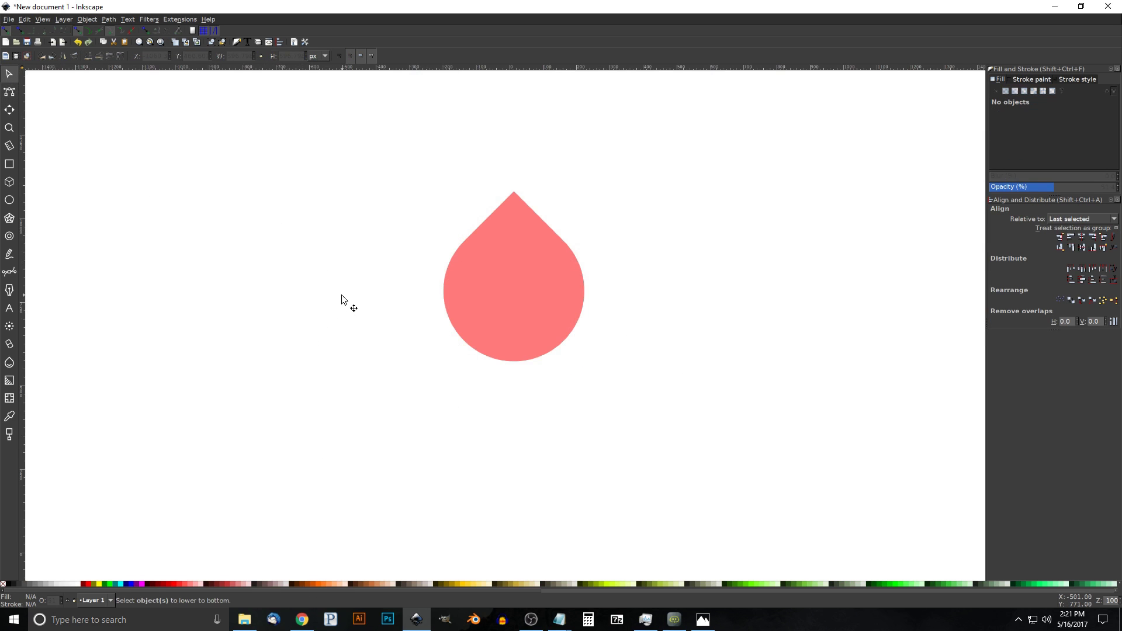
left_click_drag(528, 286, 416, 272)
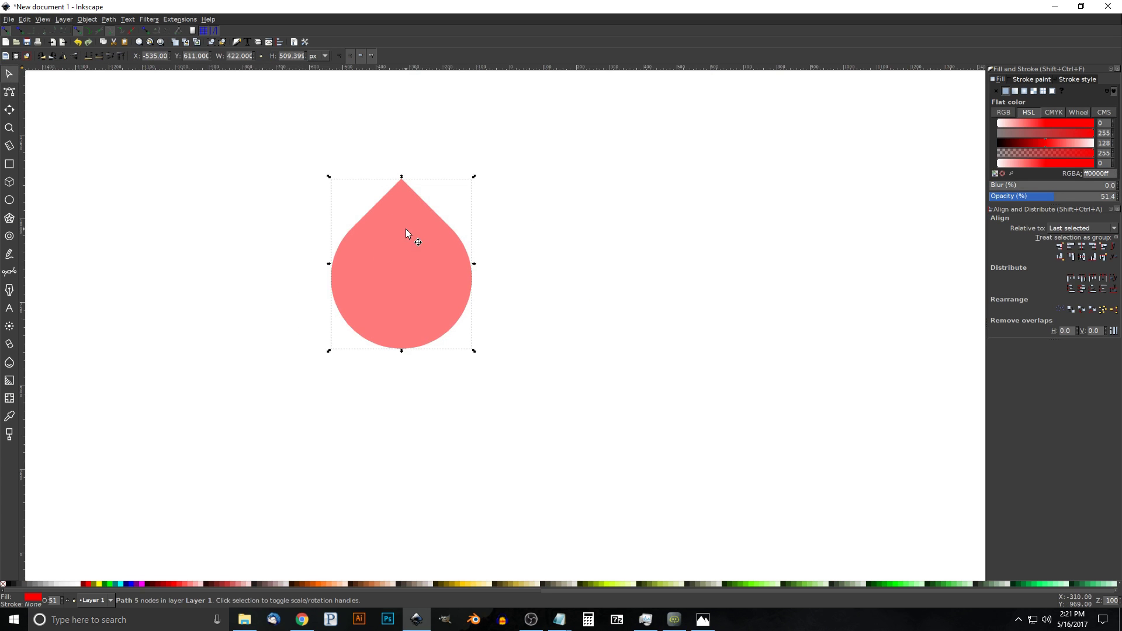
Rotate the teardrop 90° so its point faces right
left_click(375, 216)
left_click_drag(474, 178, 493, 329)
key("ctrl+z")
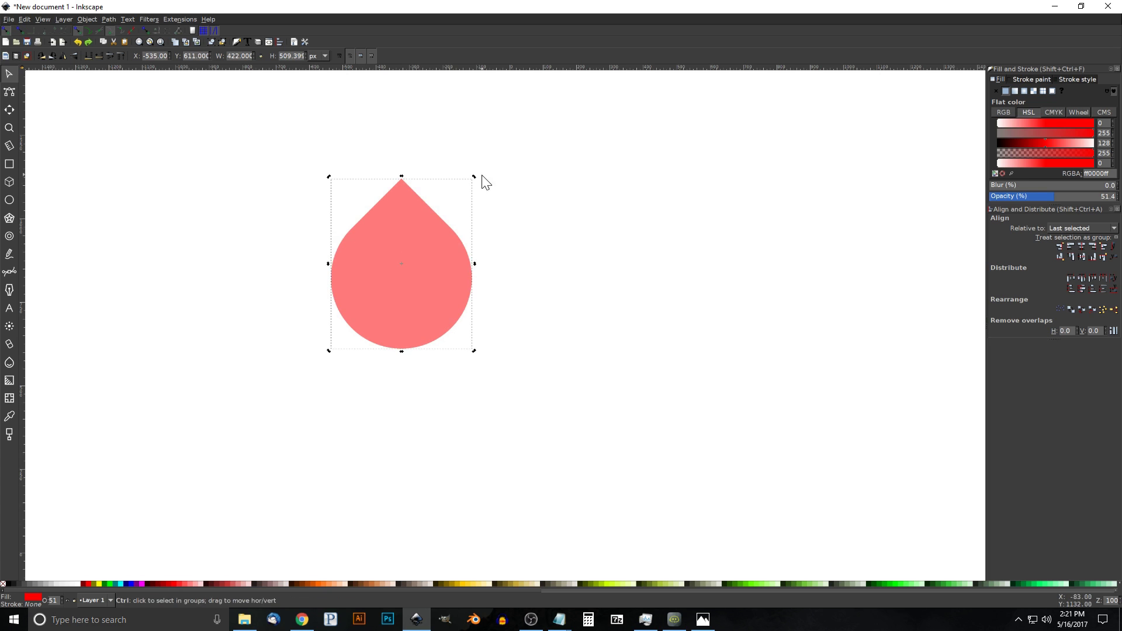
left_click_drag(473, 175, 503, 237)
left_click_drag(510, 260, 506, 339)
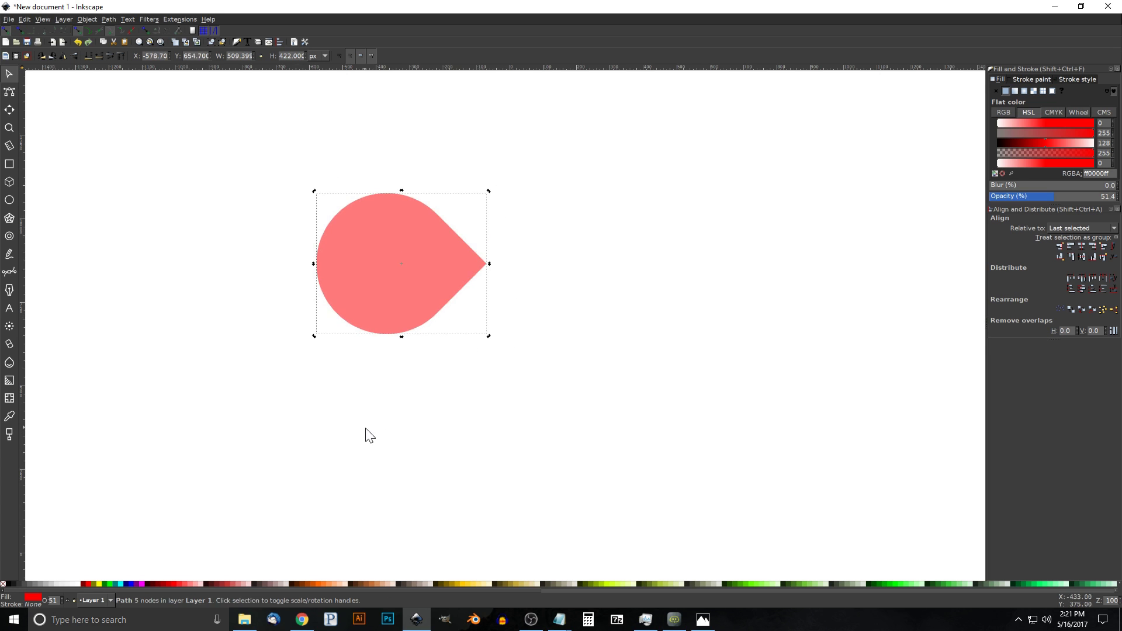
scroll(433, 293, "right", 2)
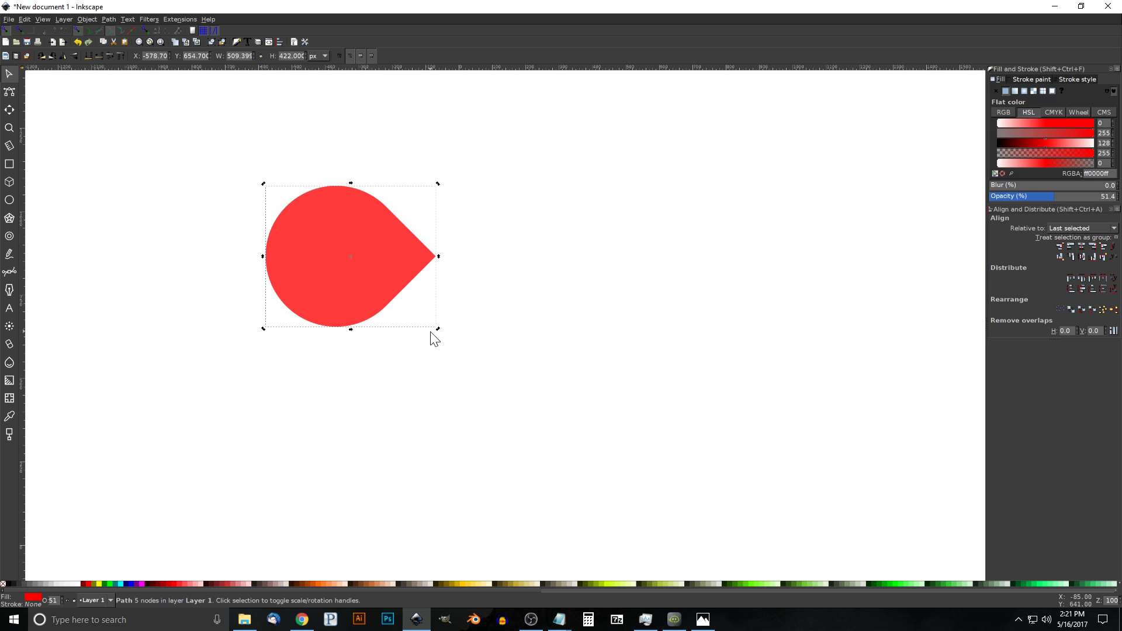
Mirror the copy horizontally, slide it tip to tip with the original, and outline both in green
left_click(65, 57)
left_click_drag(281, 258, 416, 318)
left_click_drag(833, 472, 207, 93)
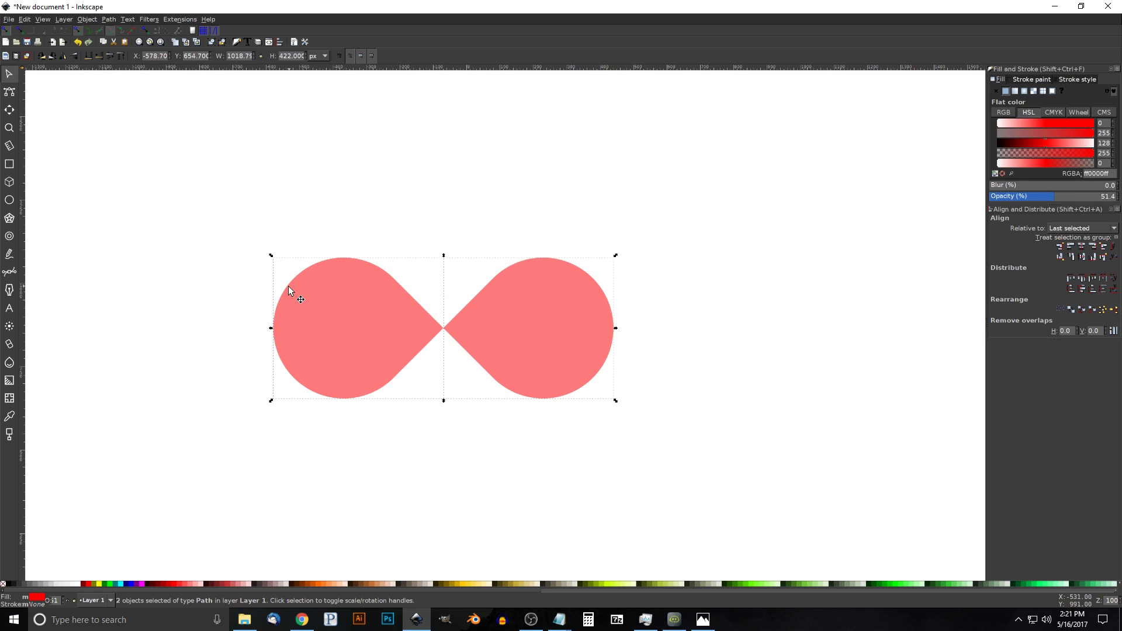
left_click(110, 583, "shift")
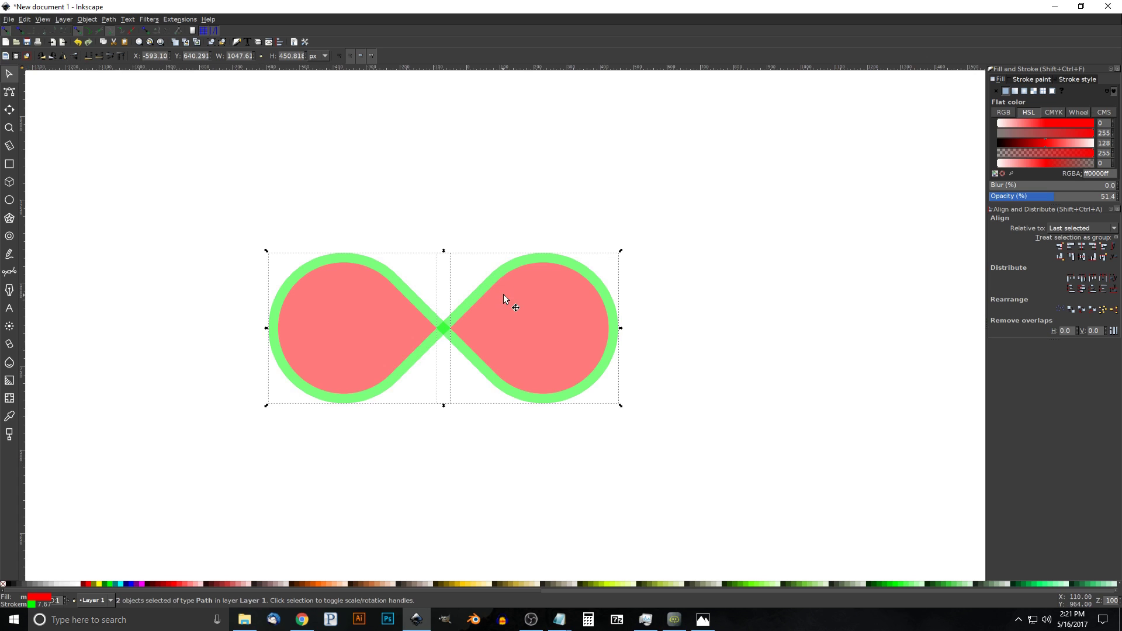
Remove the teardrops' red fill, give them a 40 px outline, then check the reference logo
left_click(4, 583)
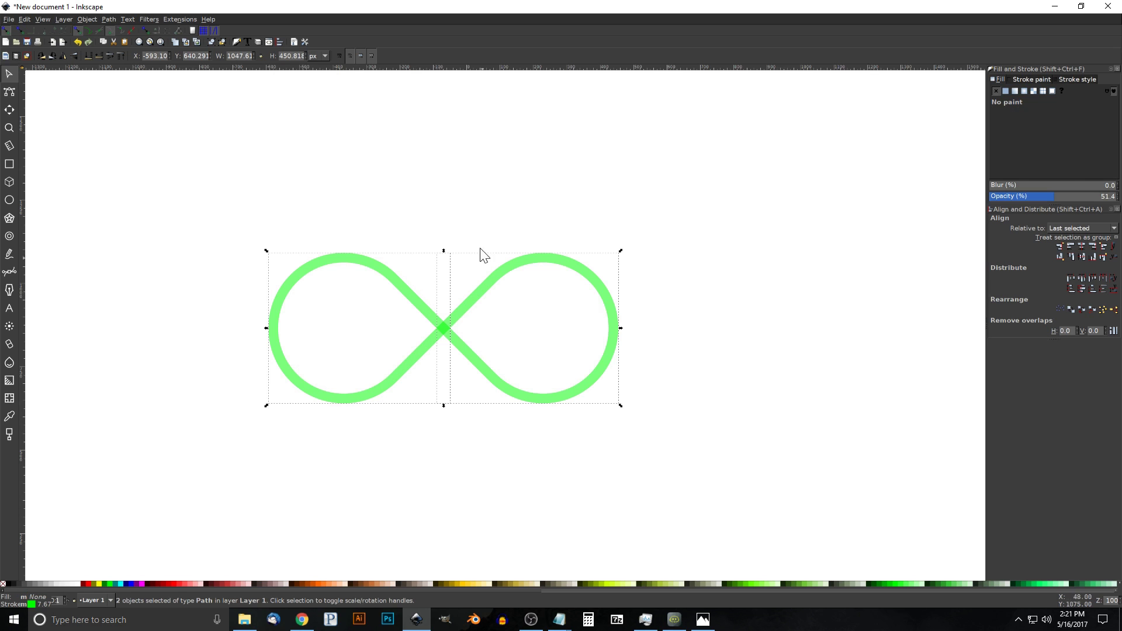
left_click(1072, 78)
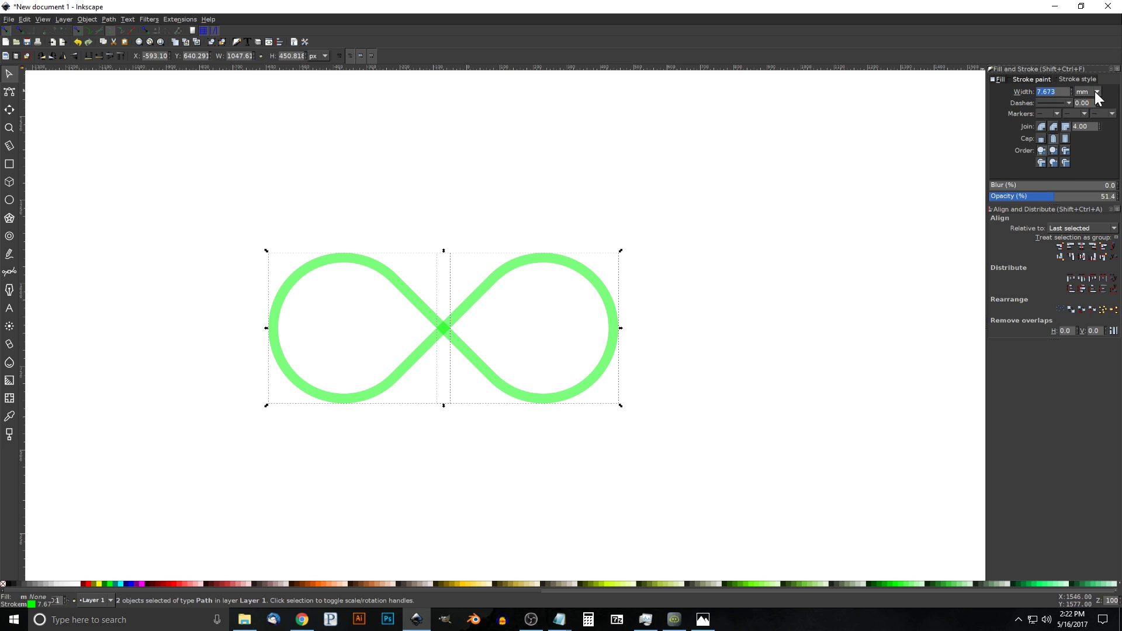
left_click(1097, 93)
left_click(1091, 72)
type("40")
key("Return")
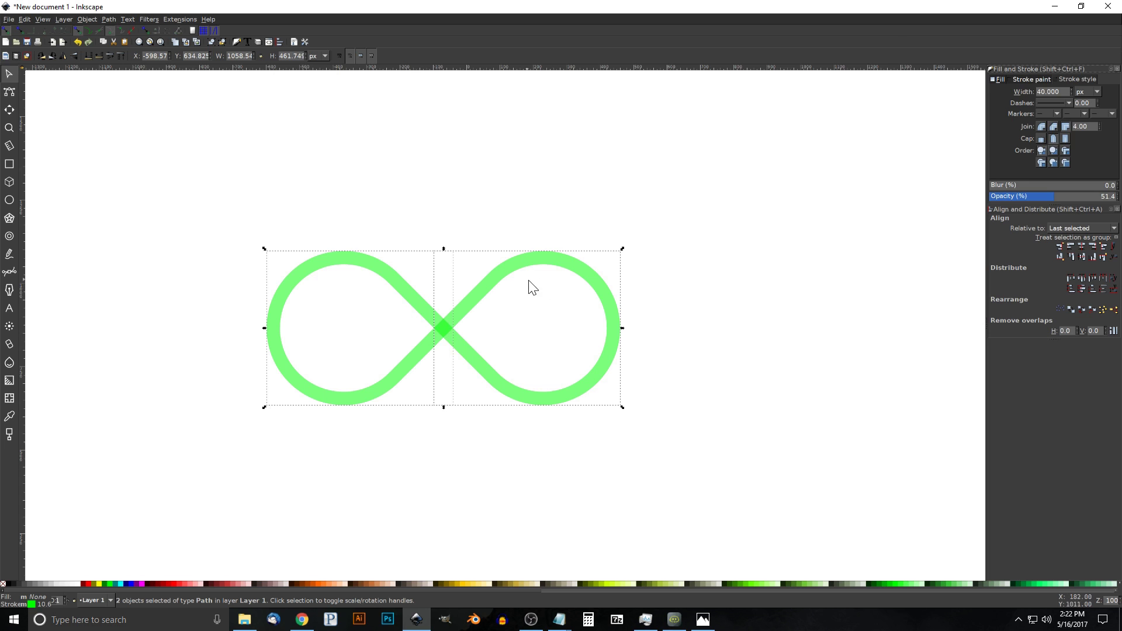
left_click(703, 619)
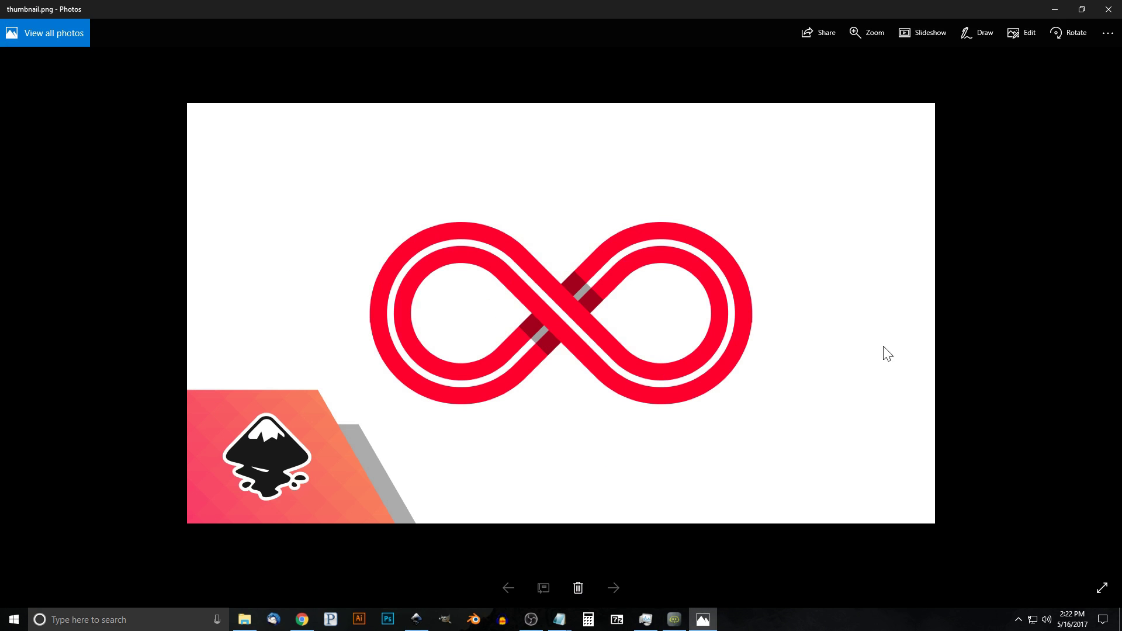
left_click(1055, 10)
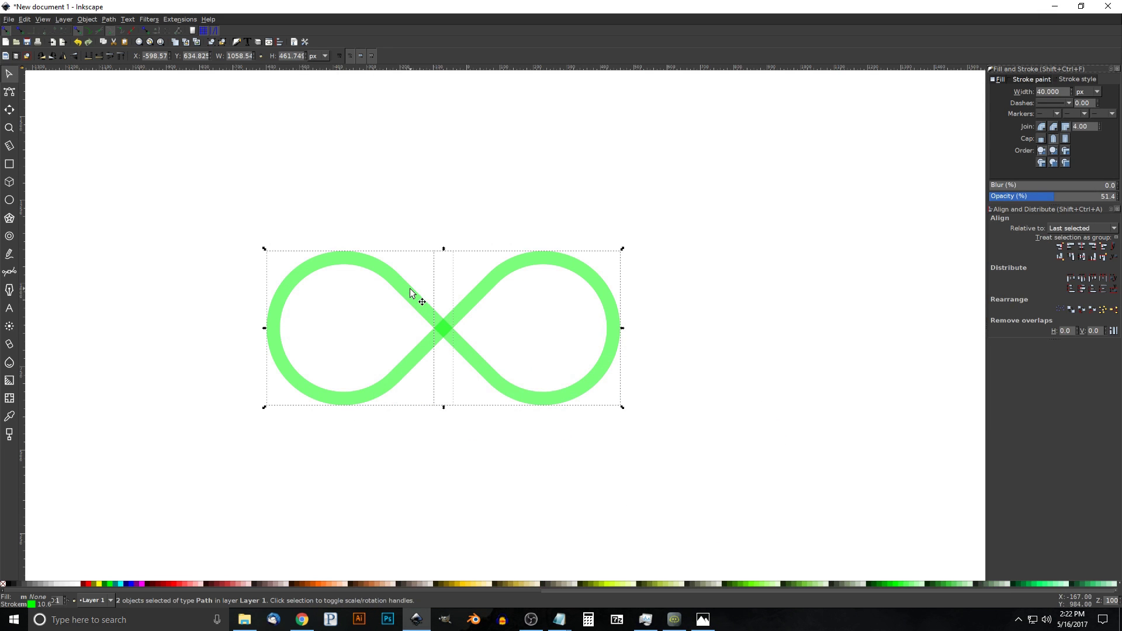
Give the infinity outline round joins and round caps, then convert the stroke to a path
left_click_drag(472, 297, 495, 296)
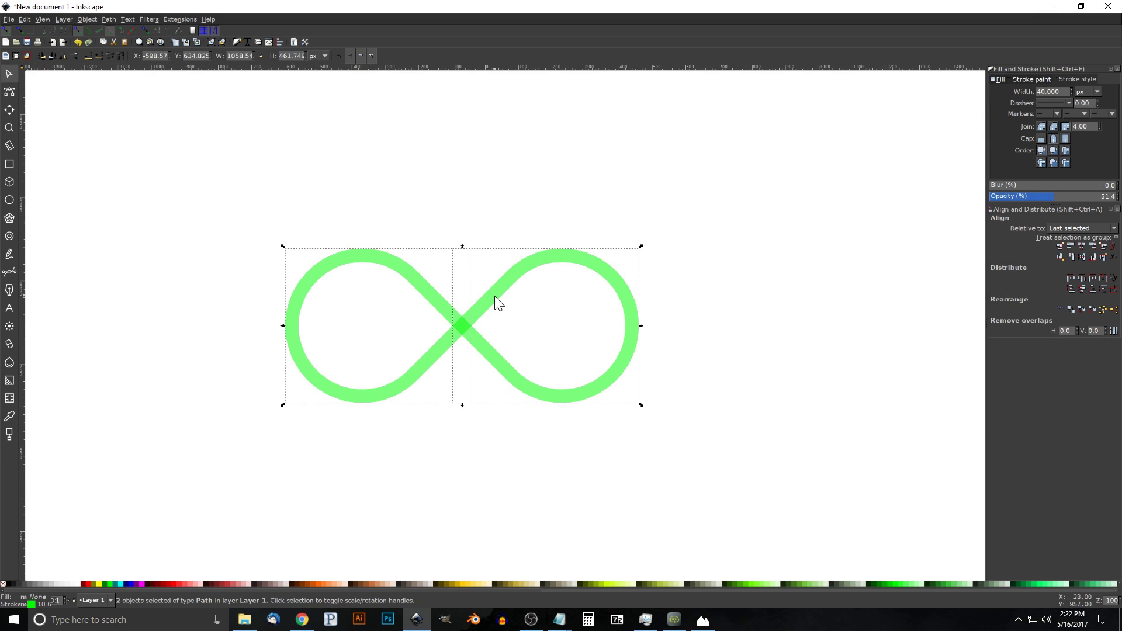
left_click(1042, 126)
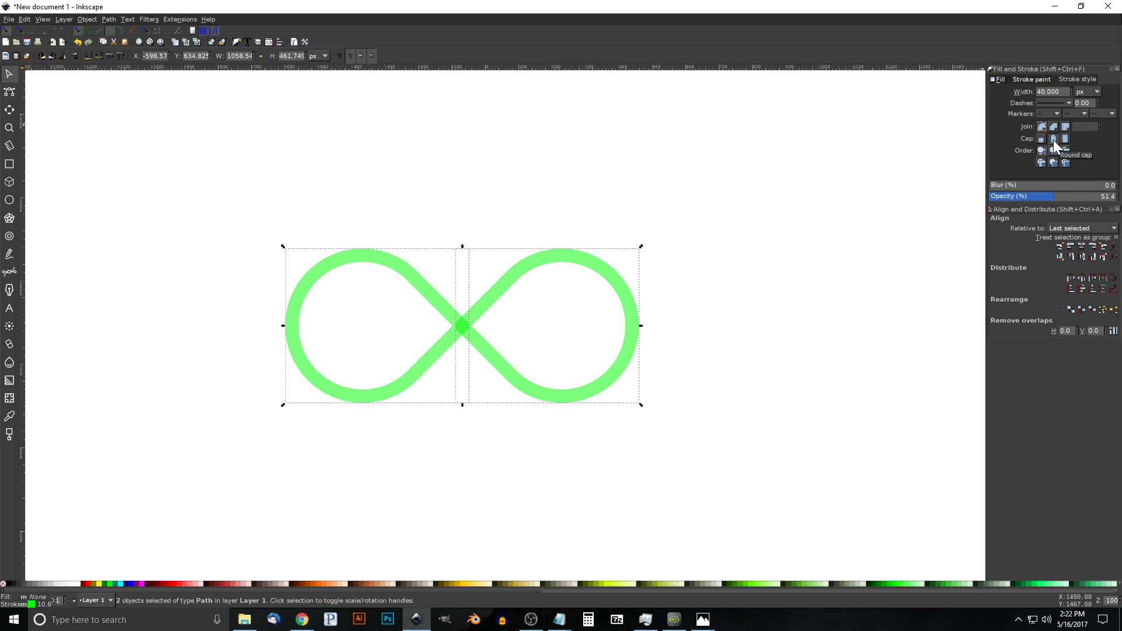
left_click(1053, 139)
left_click(109, 18)
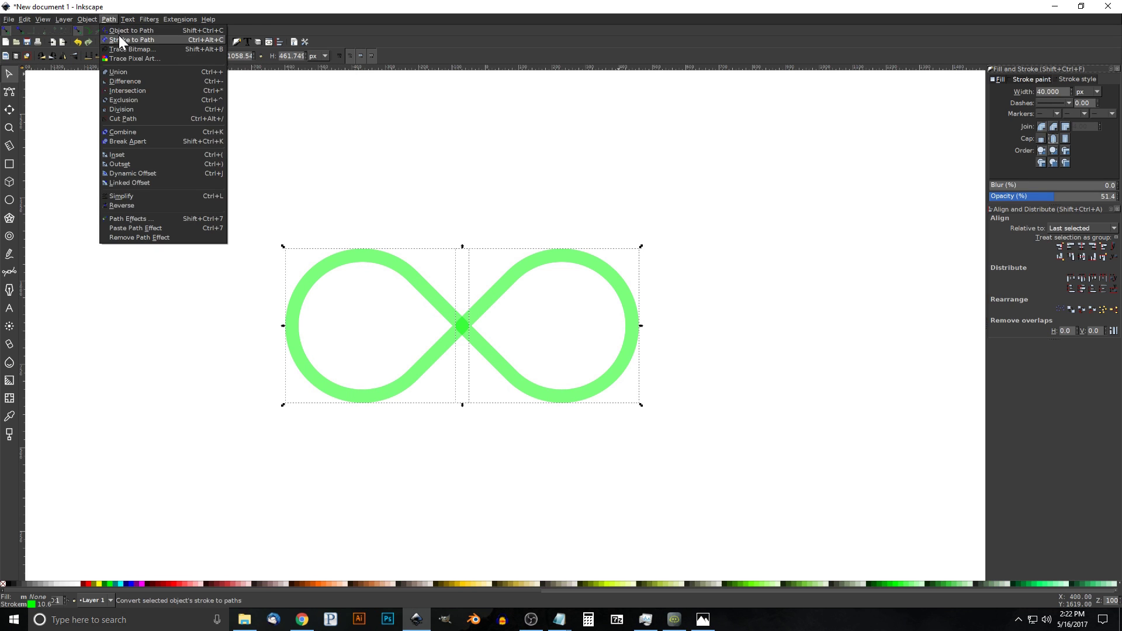
left_click(119, 36)
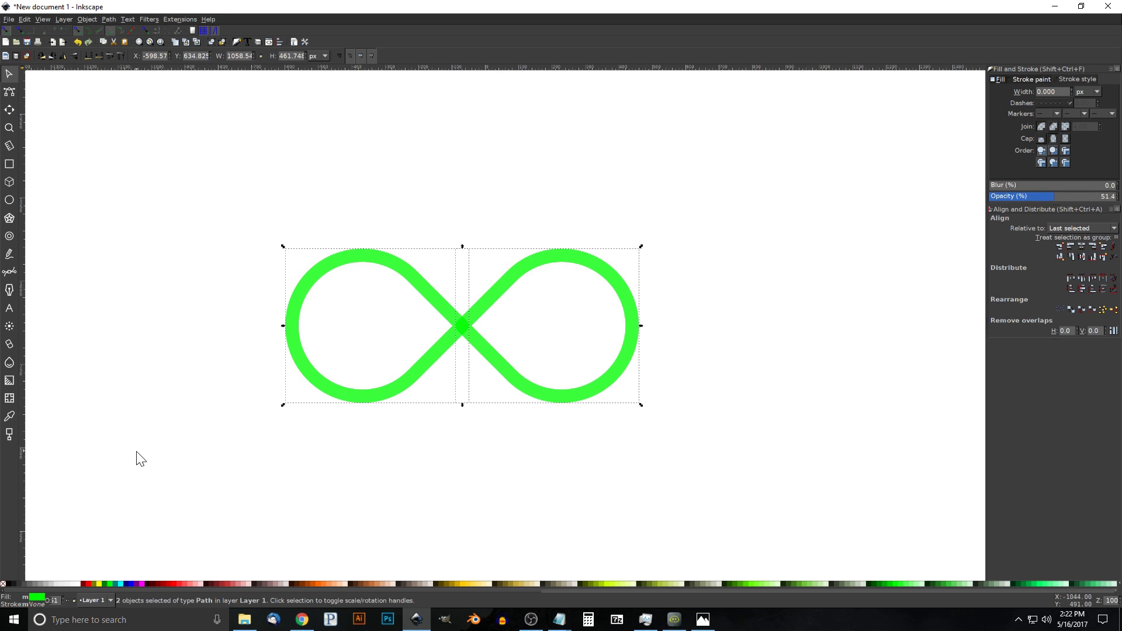
Make the copy red in fill and stroke, lower it beneath the green, with a 75 px outline
left_click(86, 583)
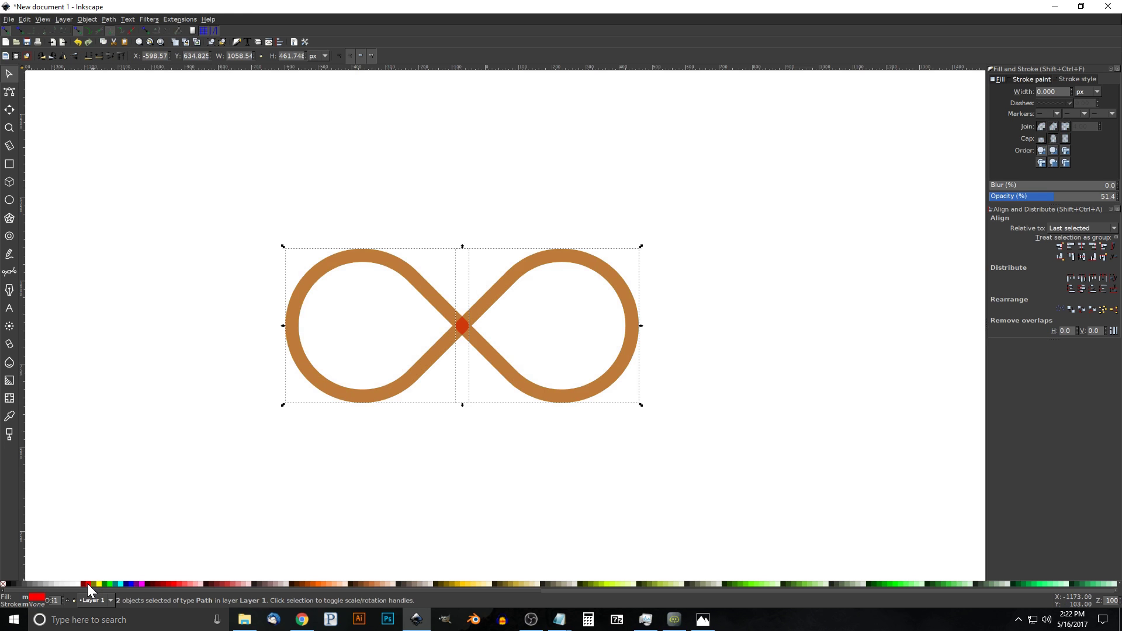
left_click(86, 584, "shift")
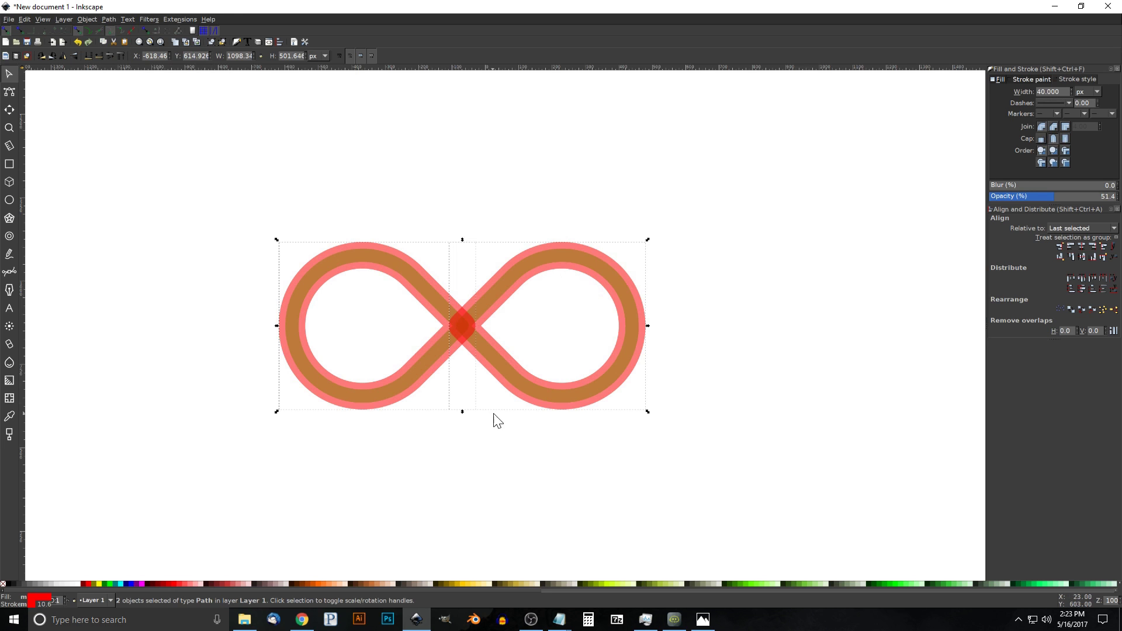
left_click(88, 57)
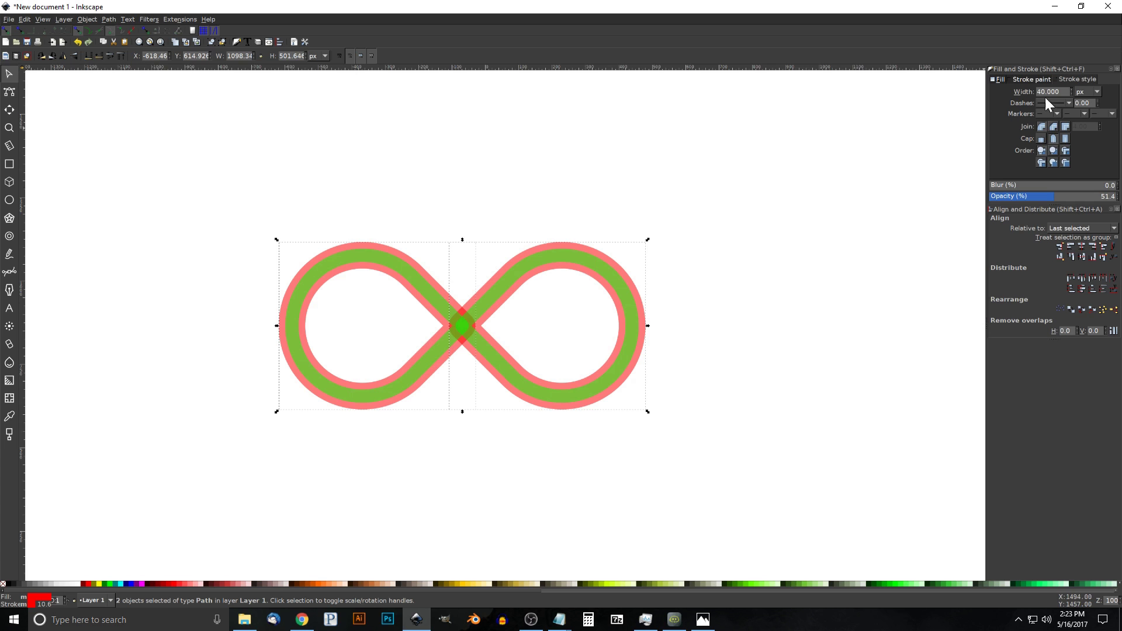
type("100")
key("Return")
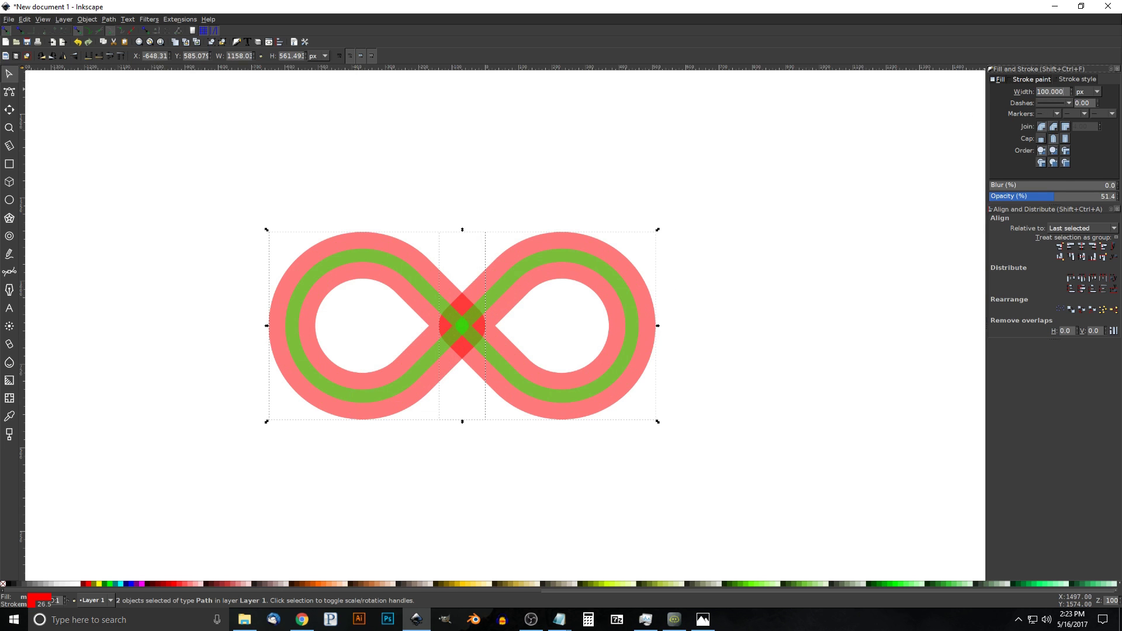
type("75")
key("Return")
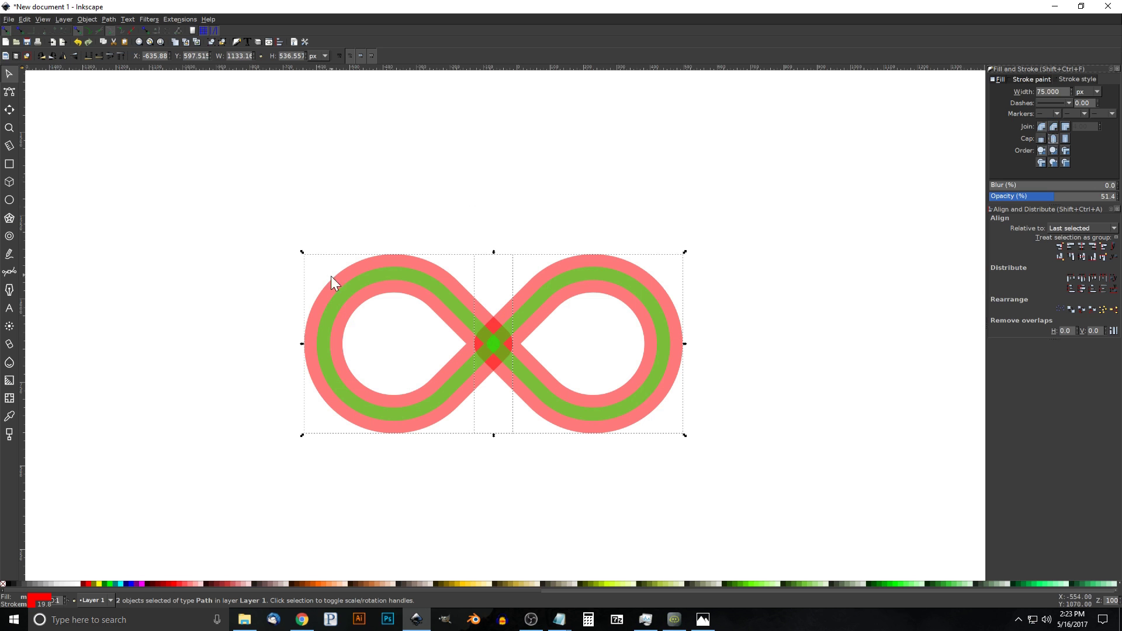
left_click(108, 19)
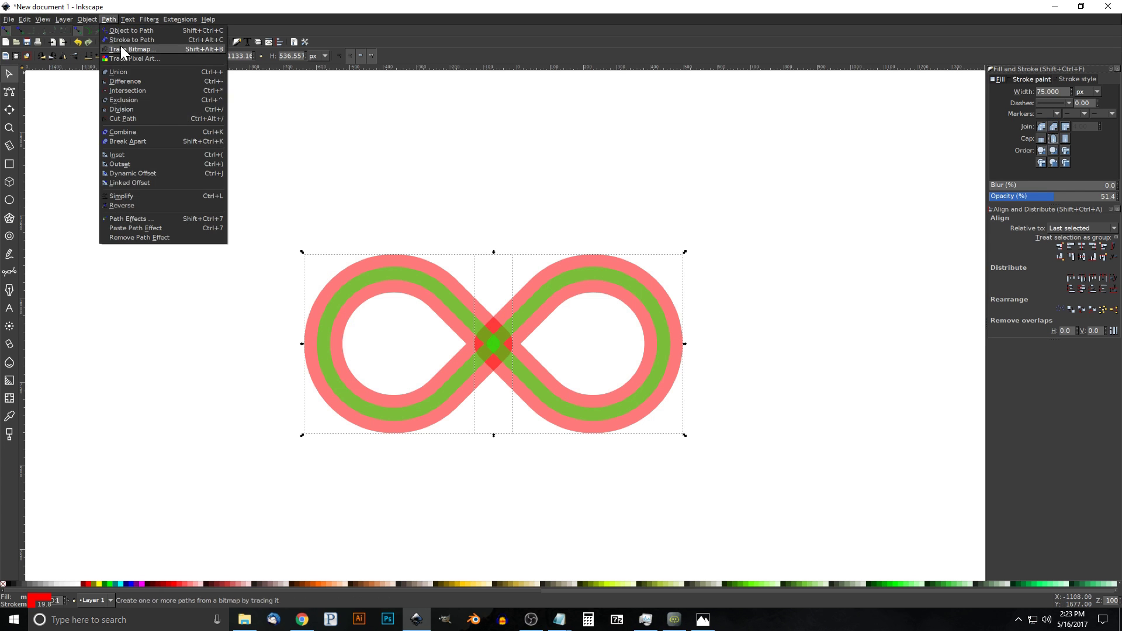
Convert the red outline to a path, then union the two pink loops and the two green loops
left_click(121, 40)
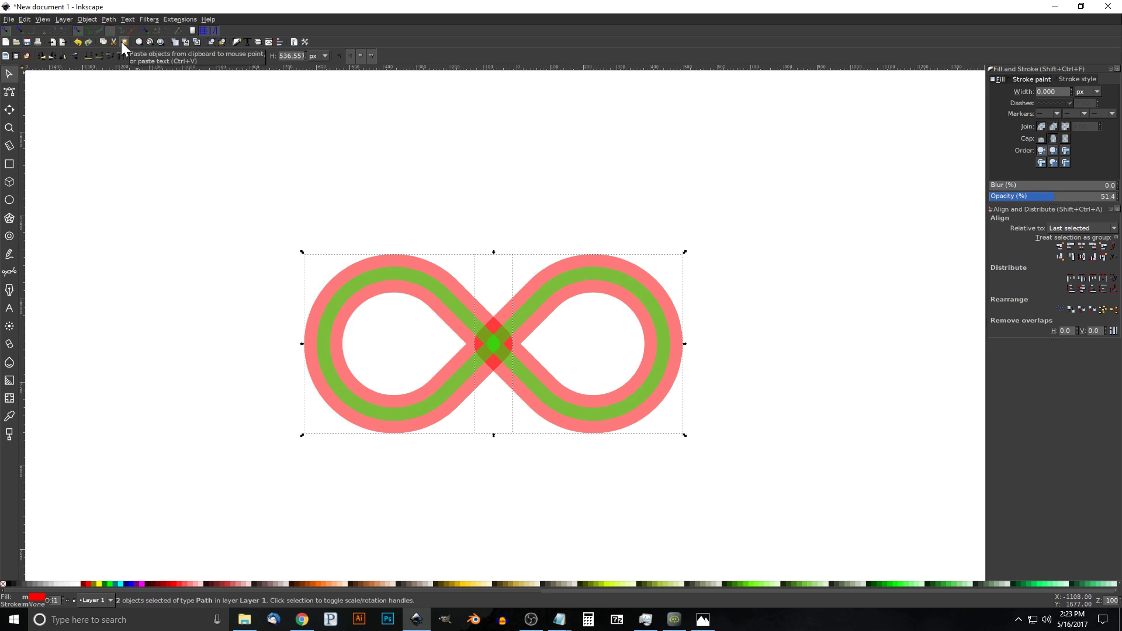
left_click(113, 17)
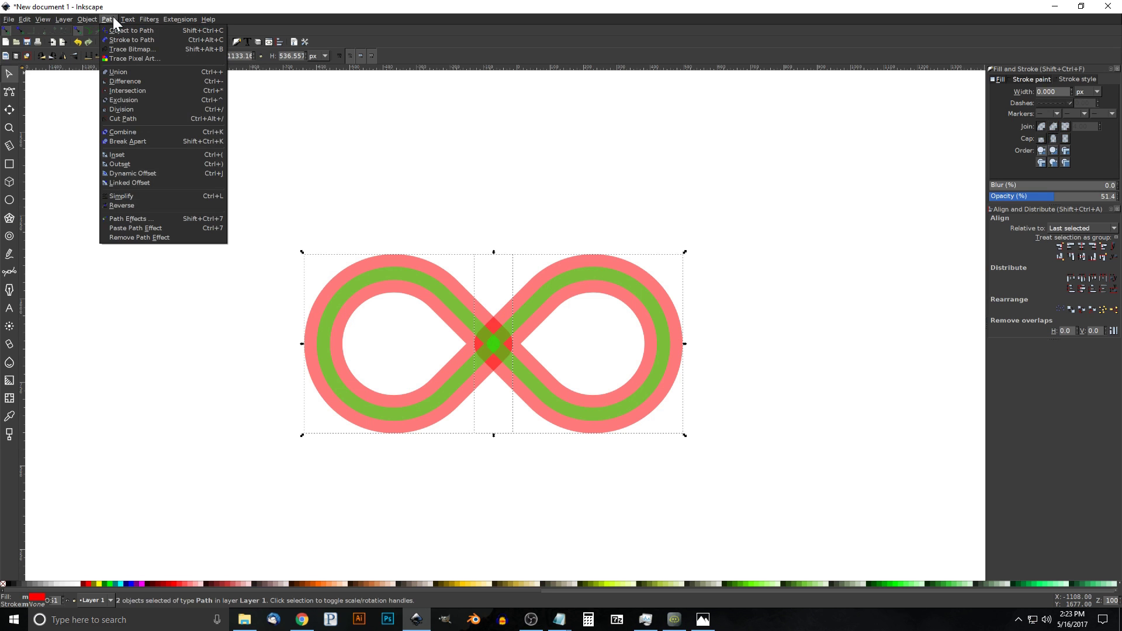
left_click(124, 69)
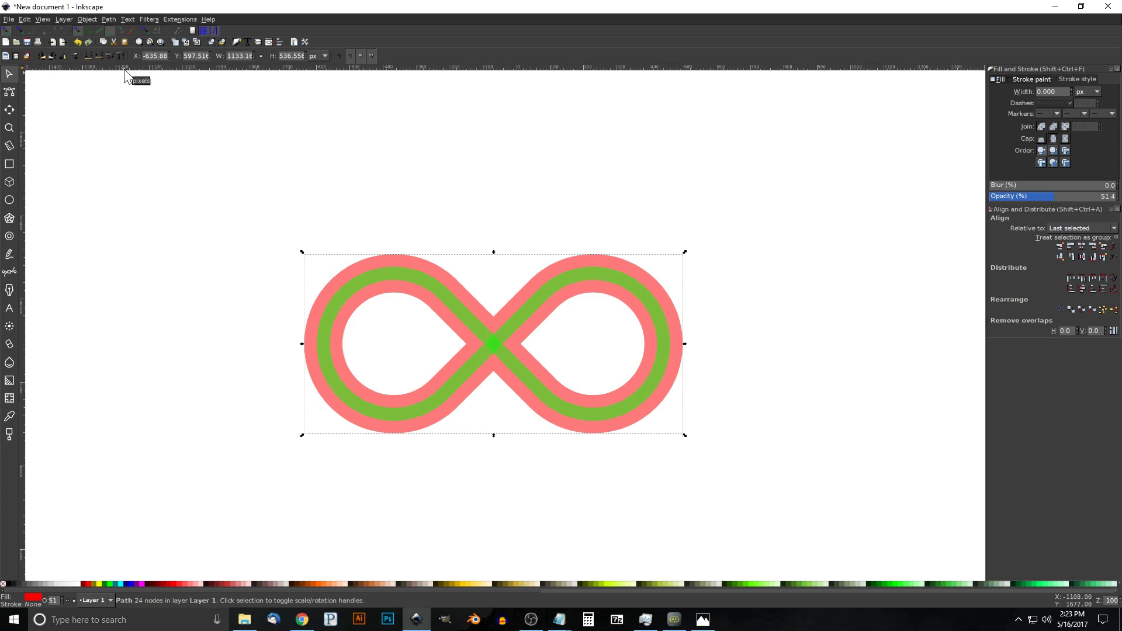
left_click(602, 269)
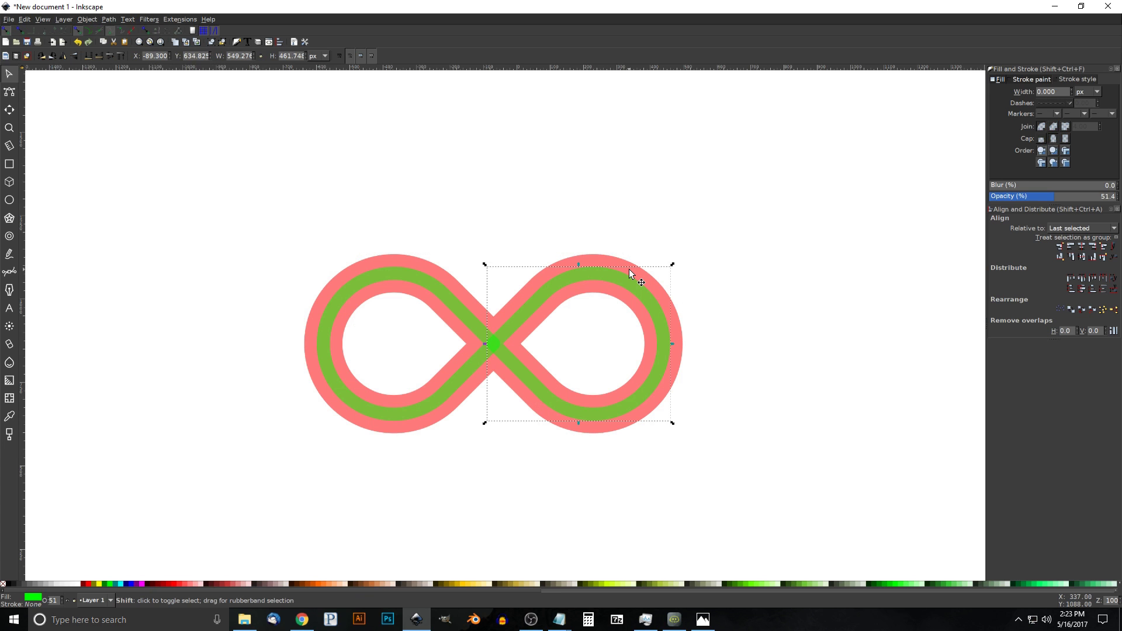
left_click(377, 271, "shift")
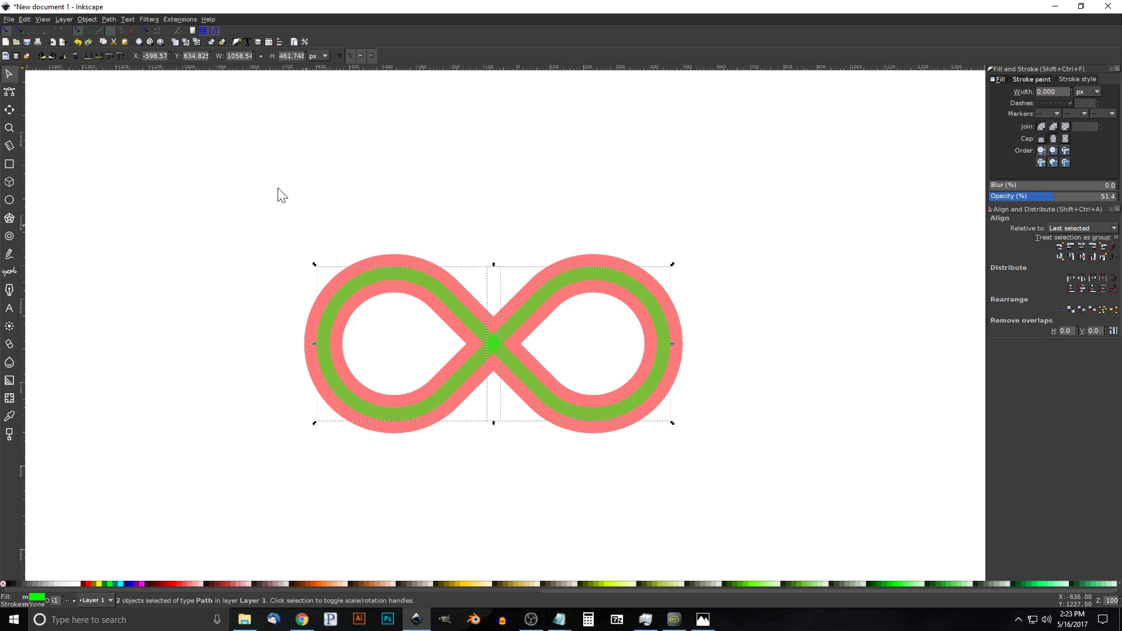
left_click(108, 19)
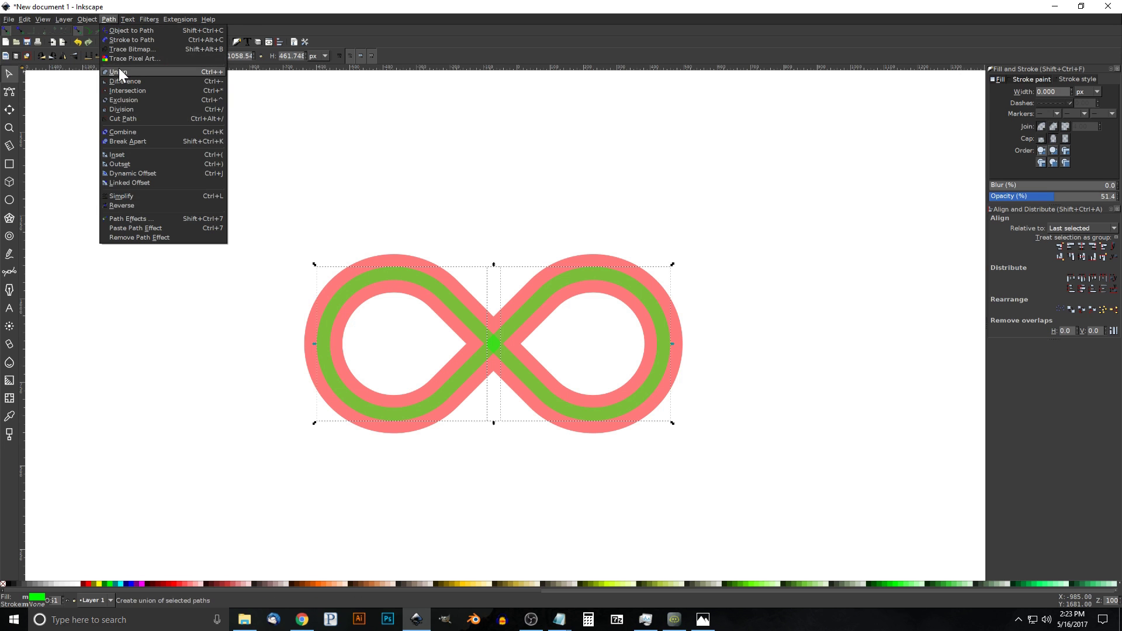
left_click(119, 71)
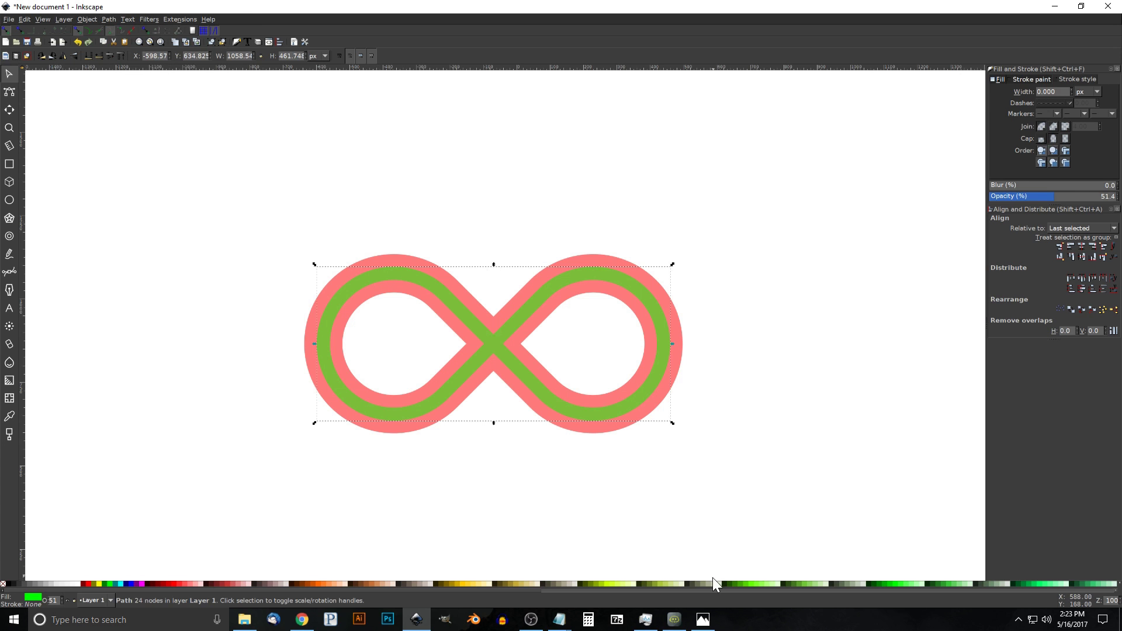
Set both bands to 100% opacity and make the inner green band white
left_click_drag(784, 505, 208, 126)
left_click_drag(1079, 199, 1116, 198)
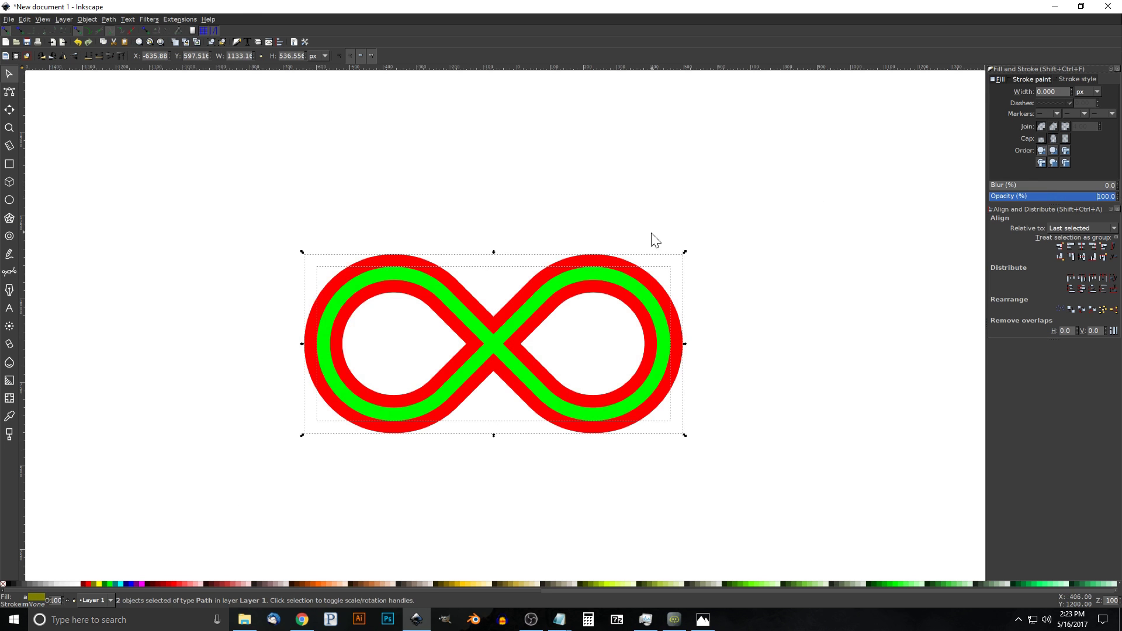
left_click(777, 168)
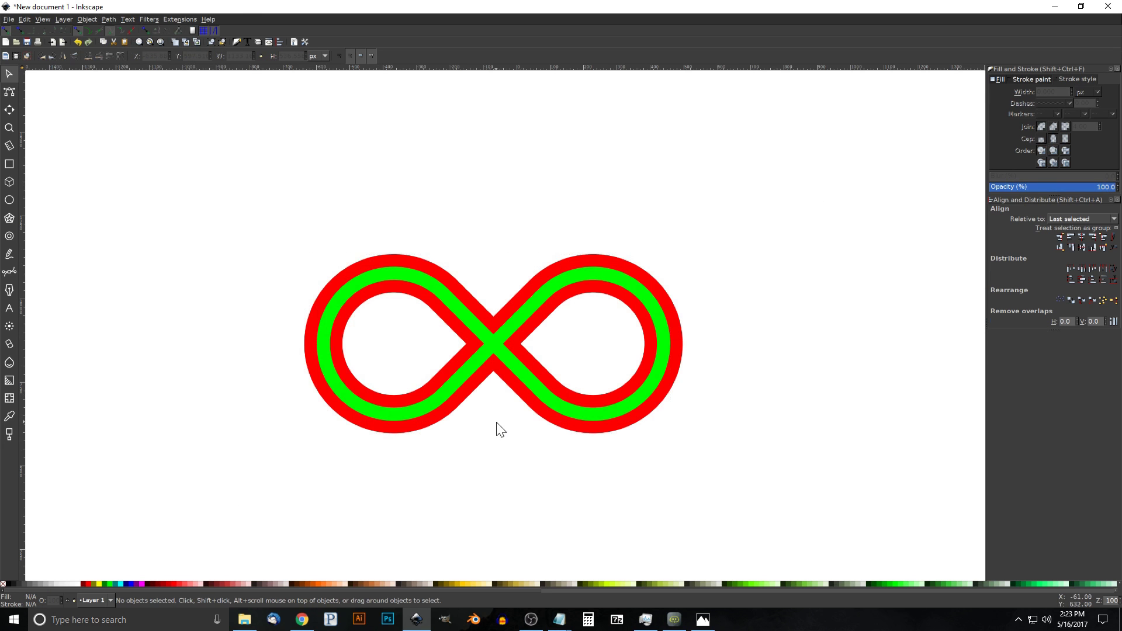
left_click(577, 269)
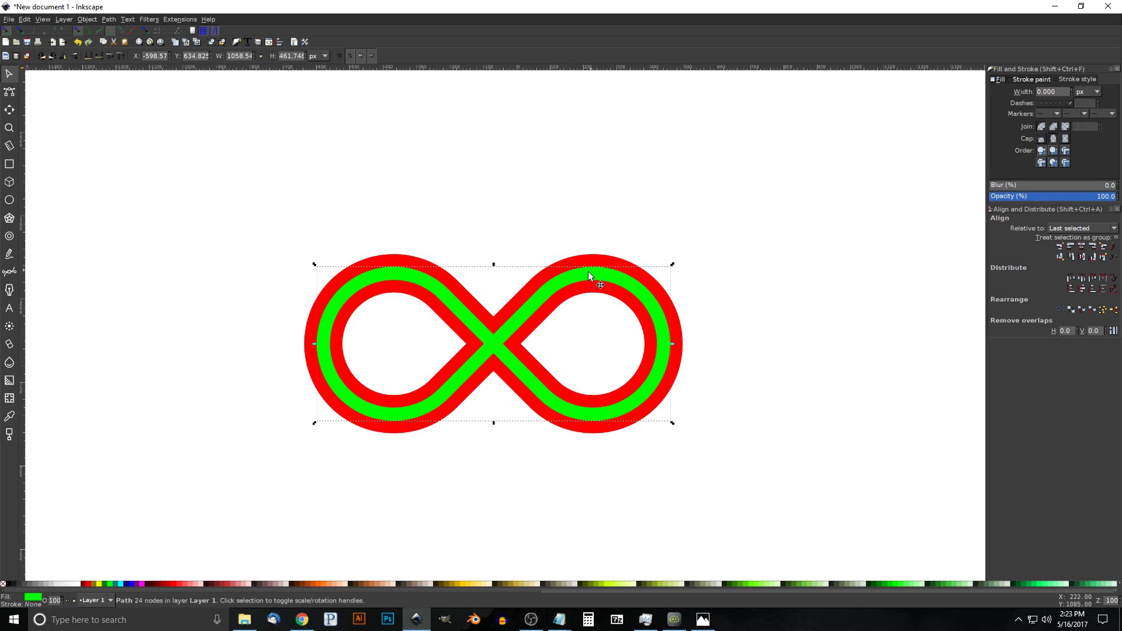
left_click(79, 583)
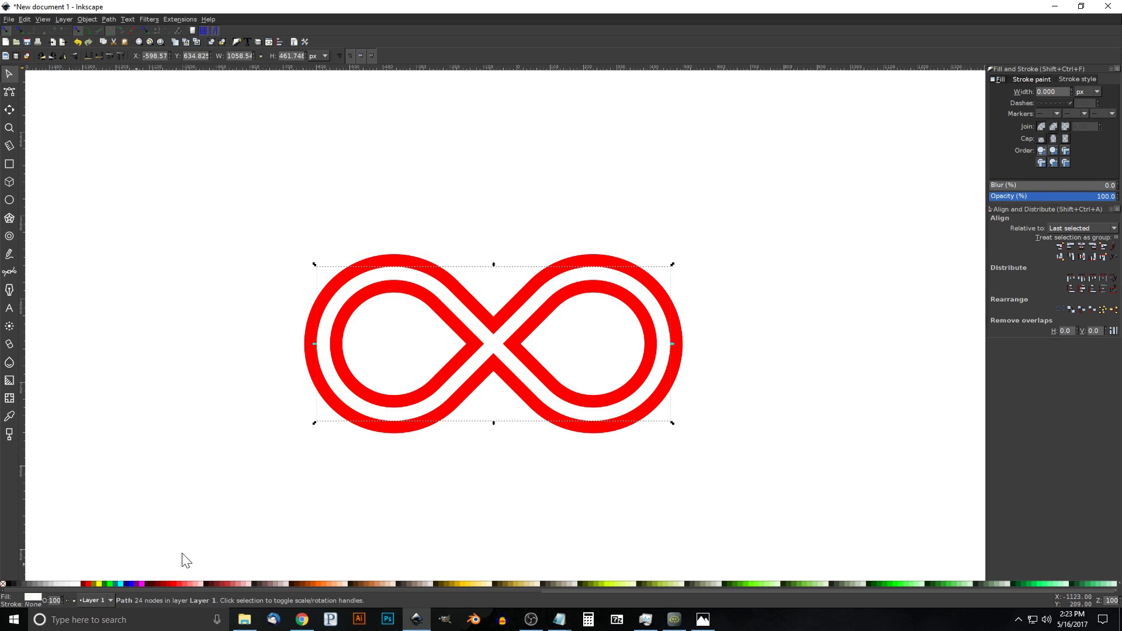
left_click(816, 213)
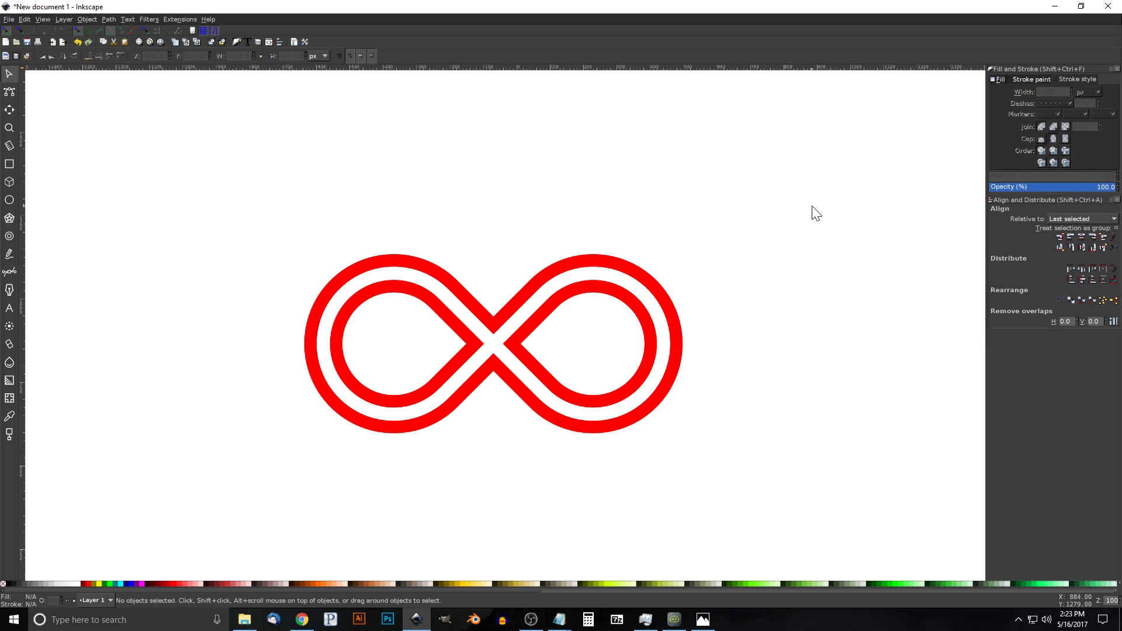
left_click(703, 619)
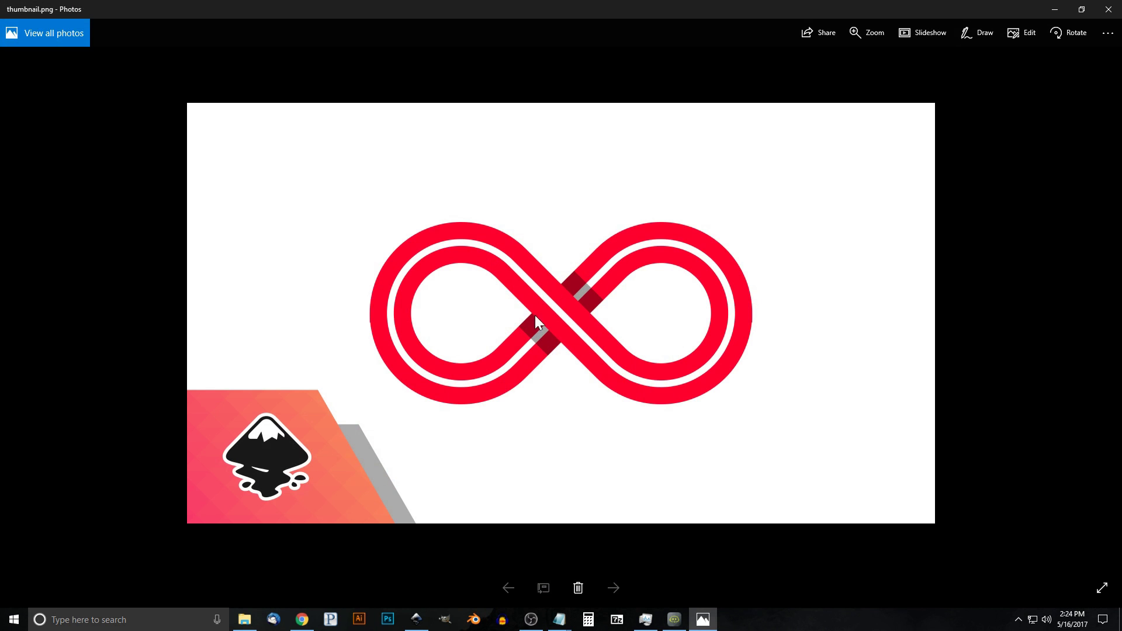
left_click(1055, 8)
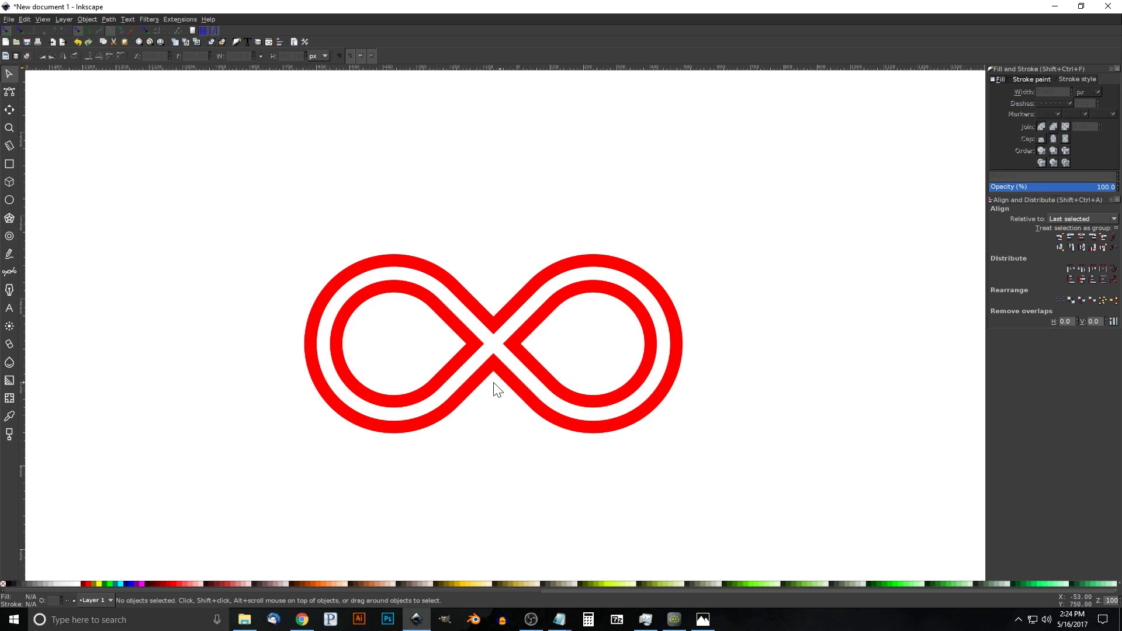
Zoom in and draw a lime-green diamond with the Pen tool on the crossing's four corners
key("ctrl")
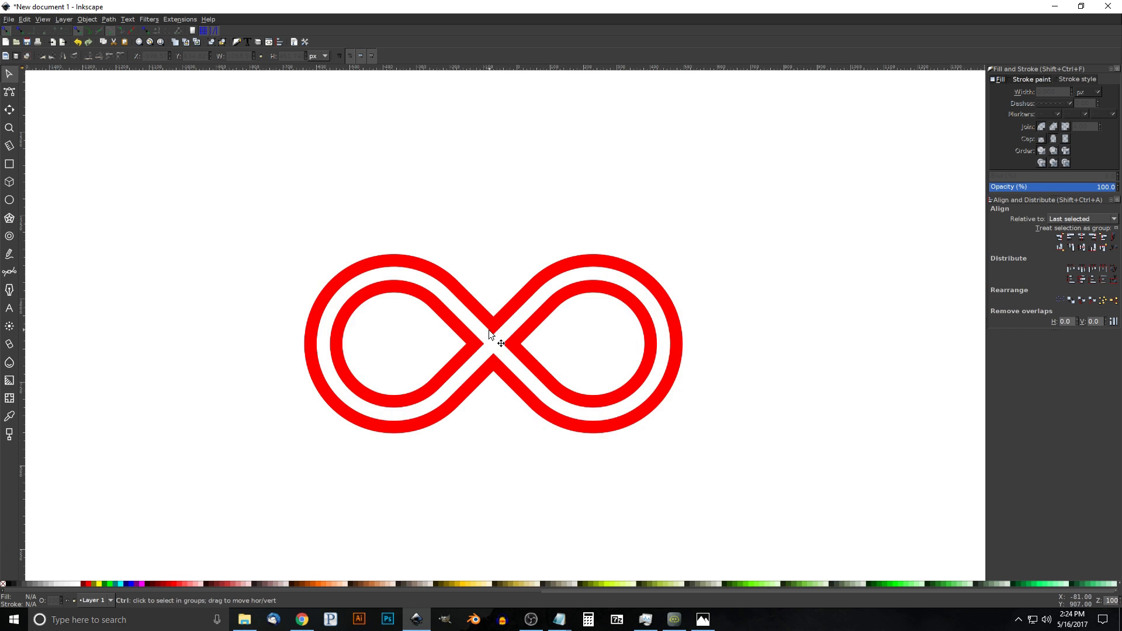
scroll(493, 342, "up", 4)
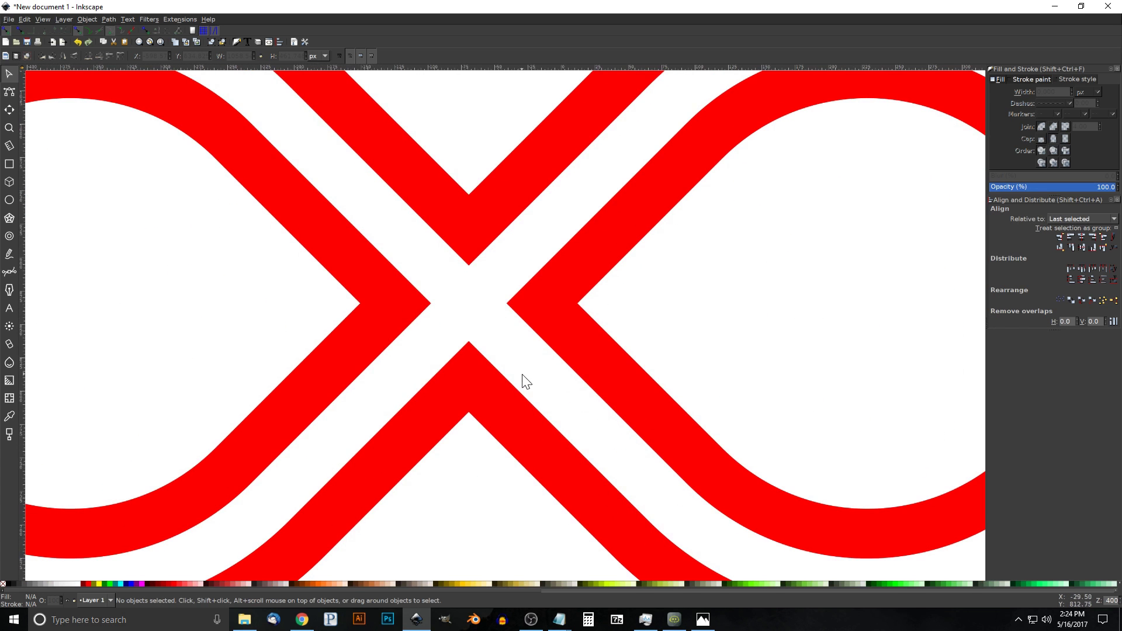
left_click(9, 274)
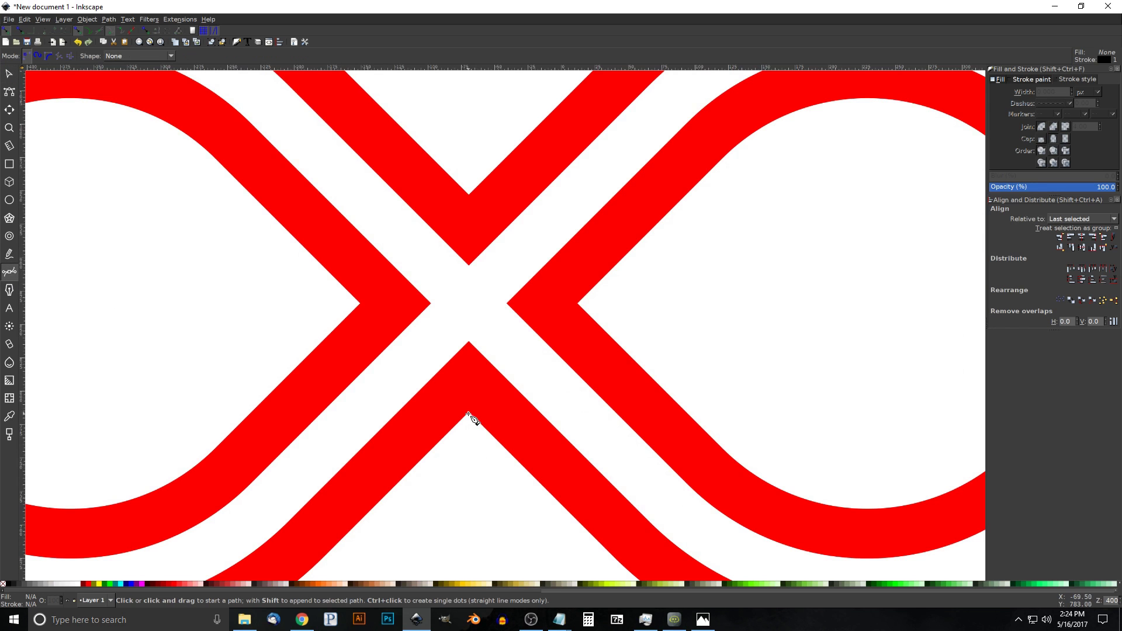
left_click(469, 412)
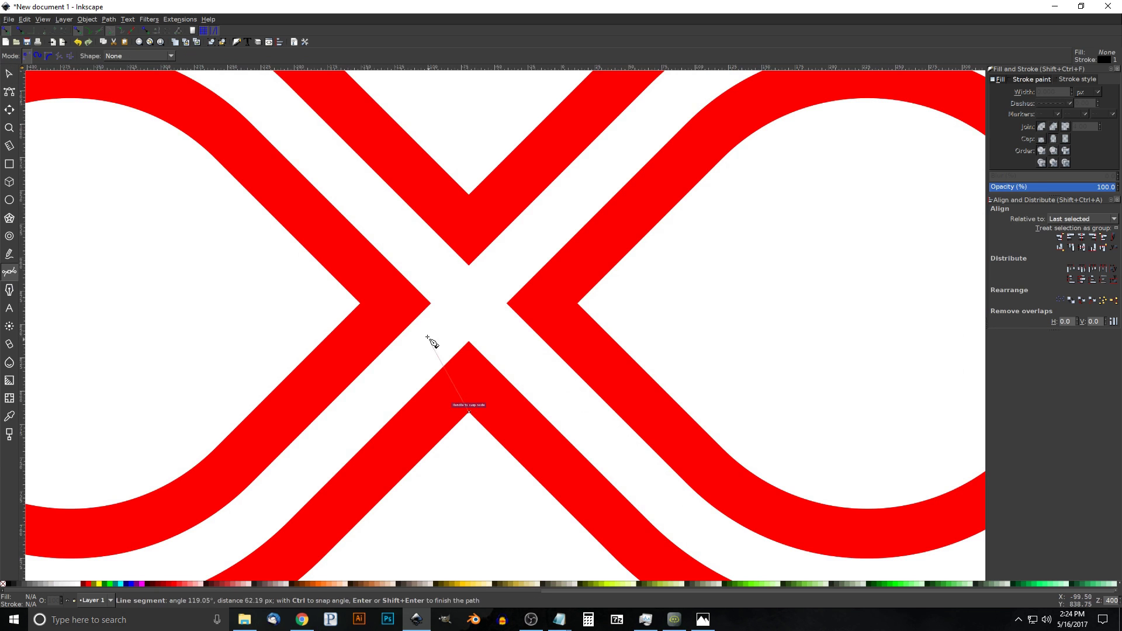
left_click(360, 304)
left_click(469, 194)
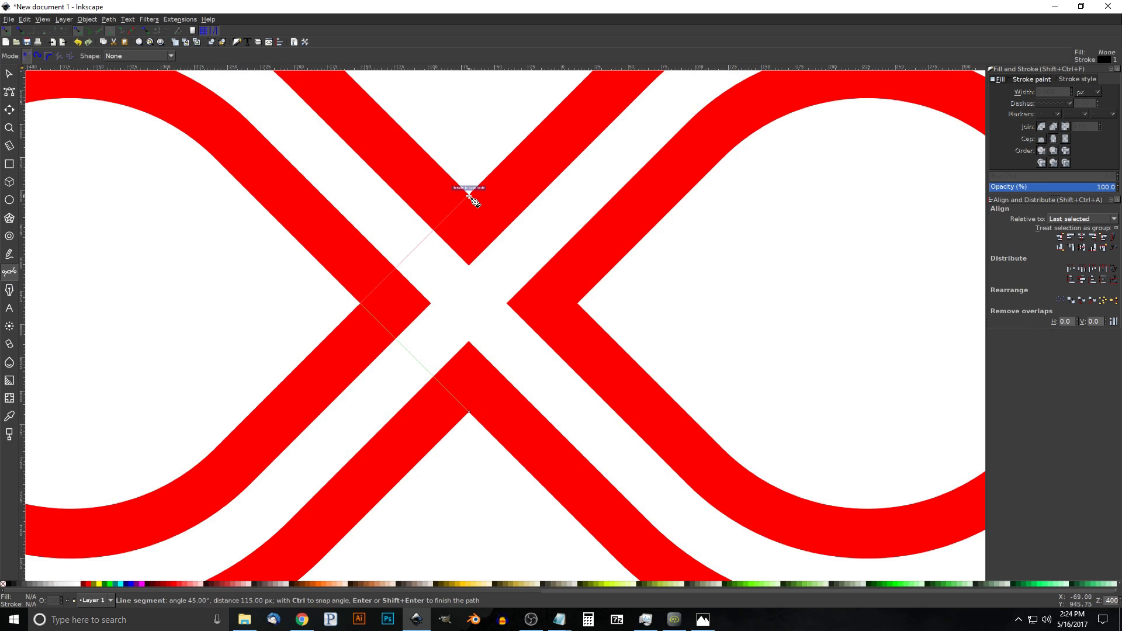
left_click(579, 305)
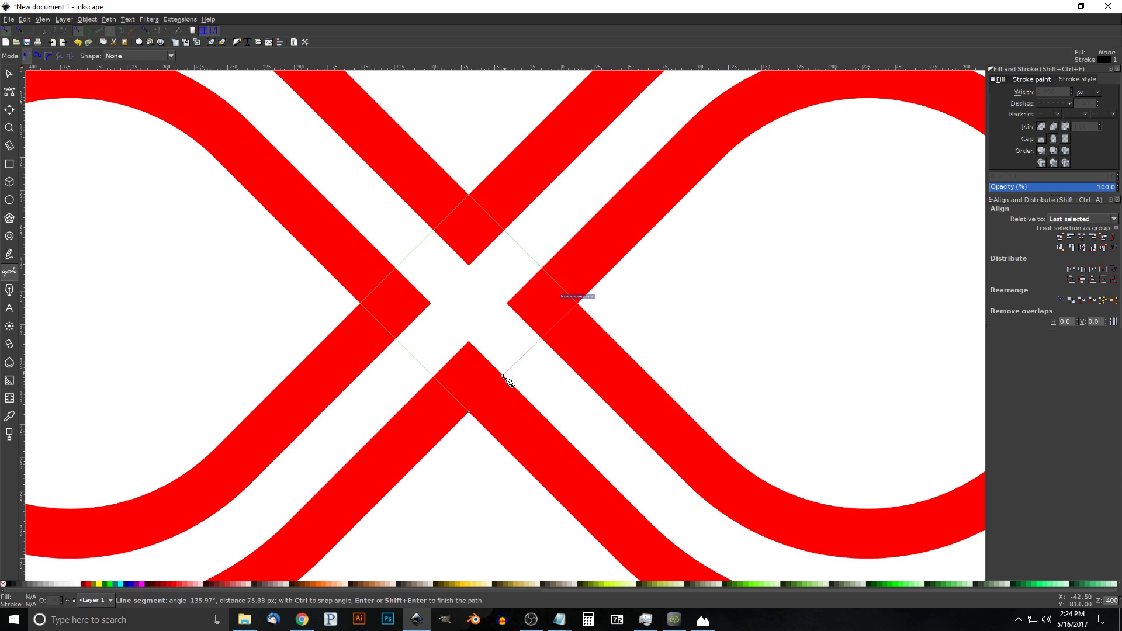
left_click(469, 412)
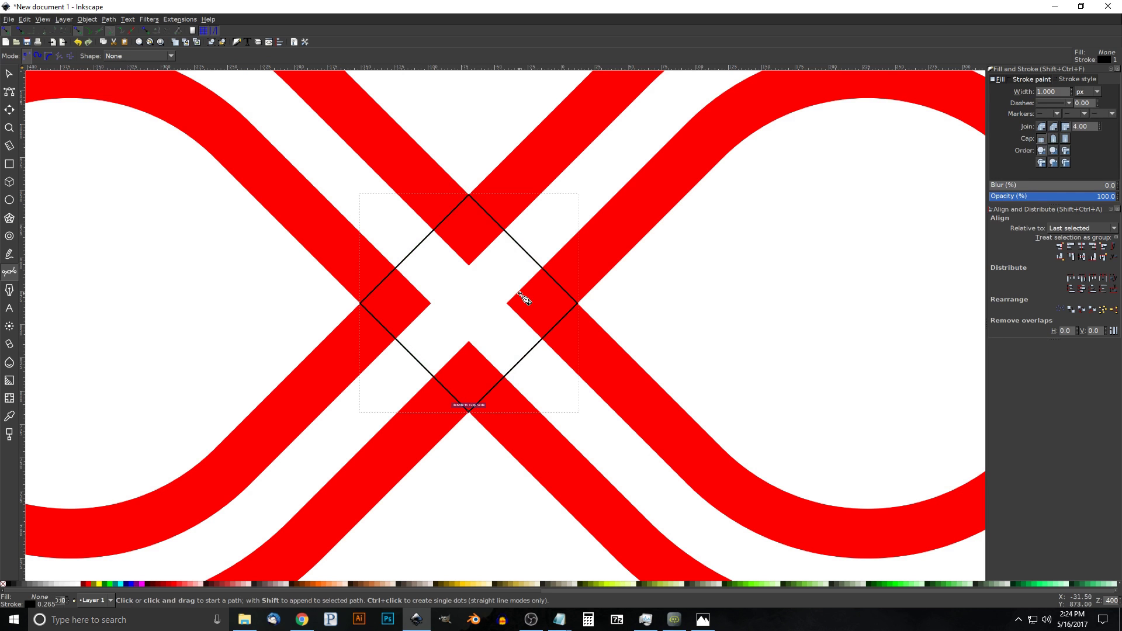
left_click(110, 582)
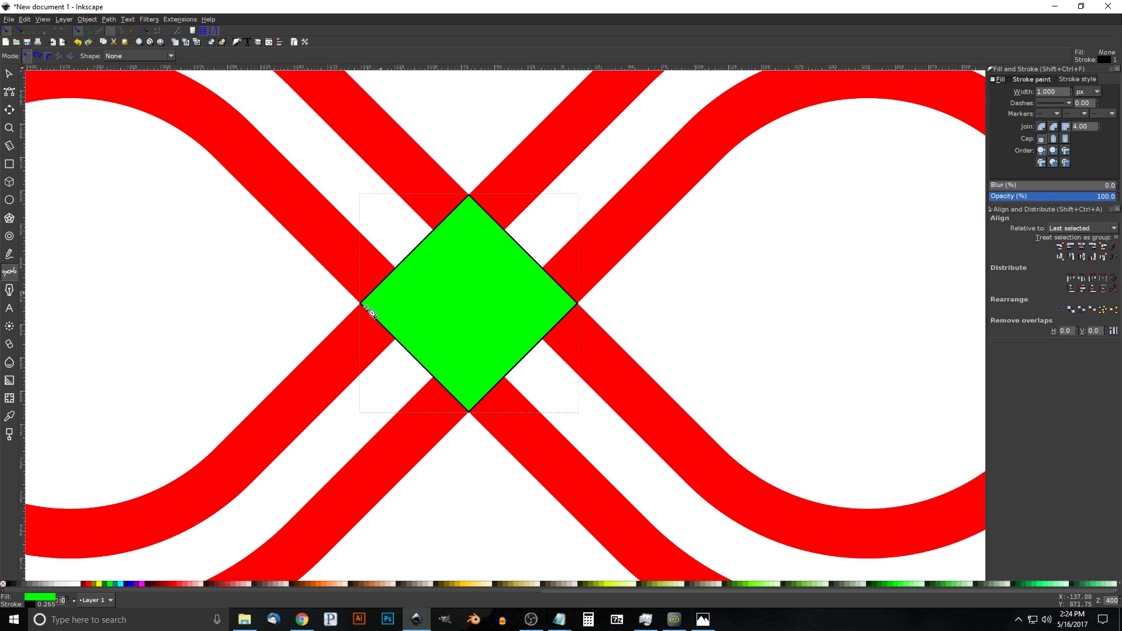
Remove the diamond's black outline and set its opacity to about 52%
left_click(3, 583, "shift")
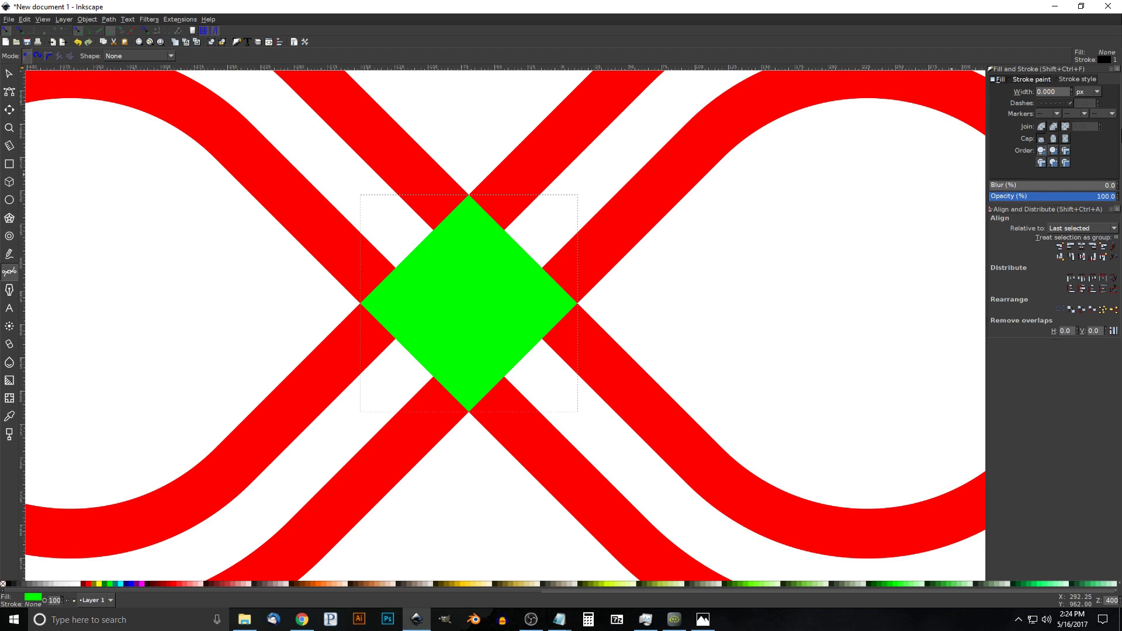
left_click(1056, 197)
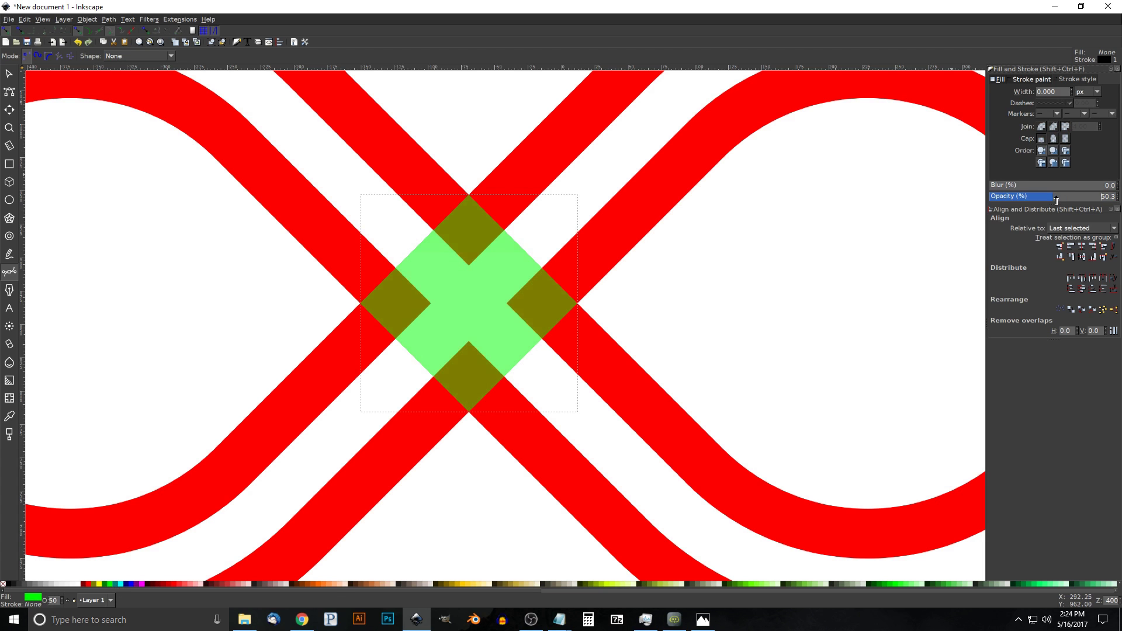
left_click_drag(1056, 200, 1057, 199)
Select all three logo pieces and bring up their rotate handles
left_click(9, 74)
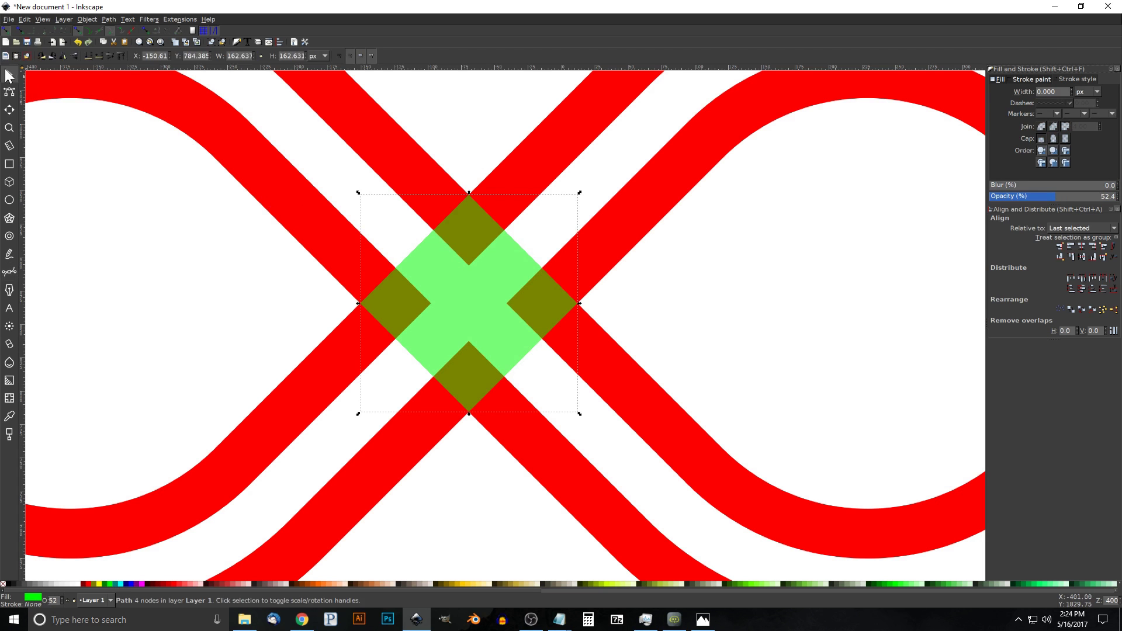
left_click_drag(536, 324, 565, 302)
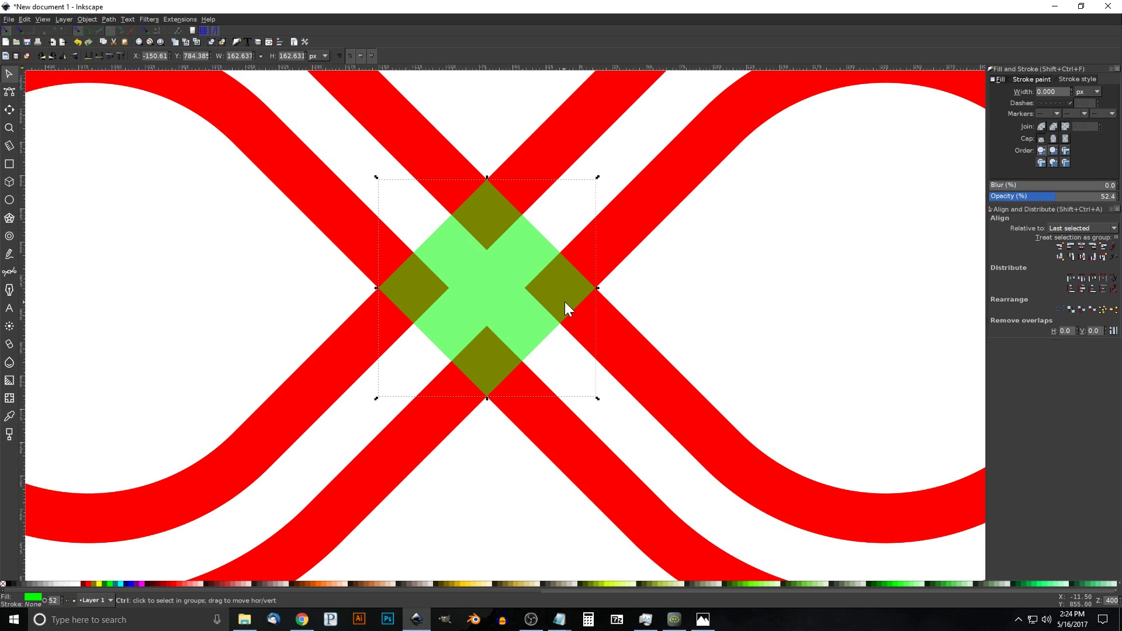
scroll(565, 301, "down", 4, "ctrl")
left_click_drag(532, 285, 482, 322)
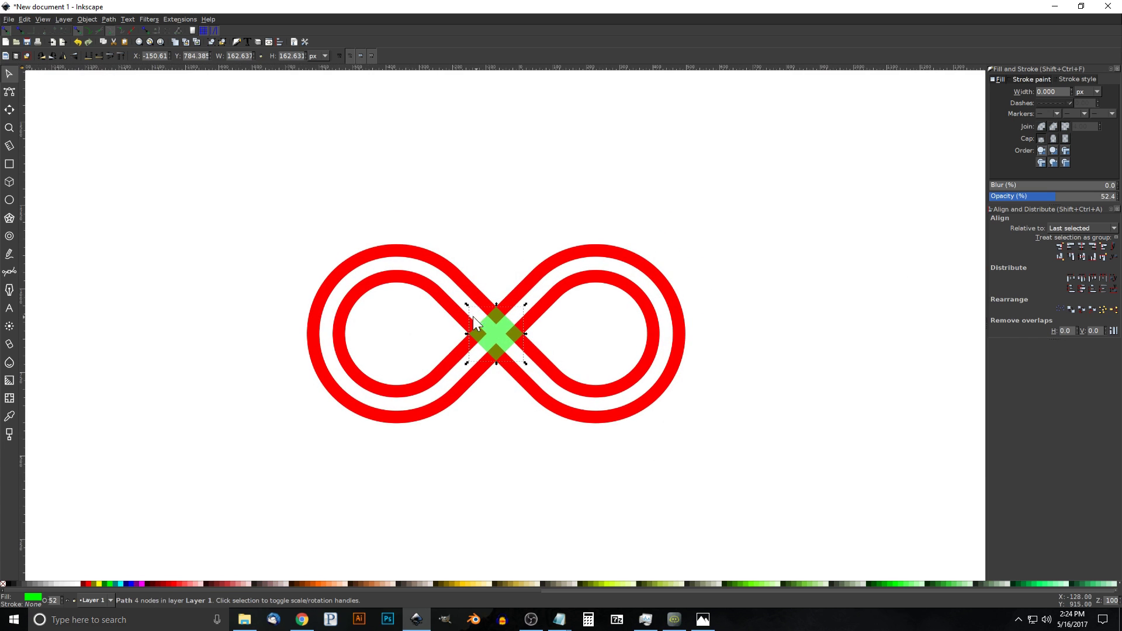
mouse_move(840, 508)
left_mouse_down()
mouse_move(704, 388)
mouse_move(129, 103)
left_mouse_up()
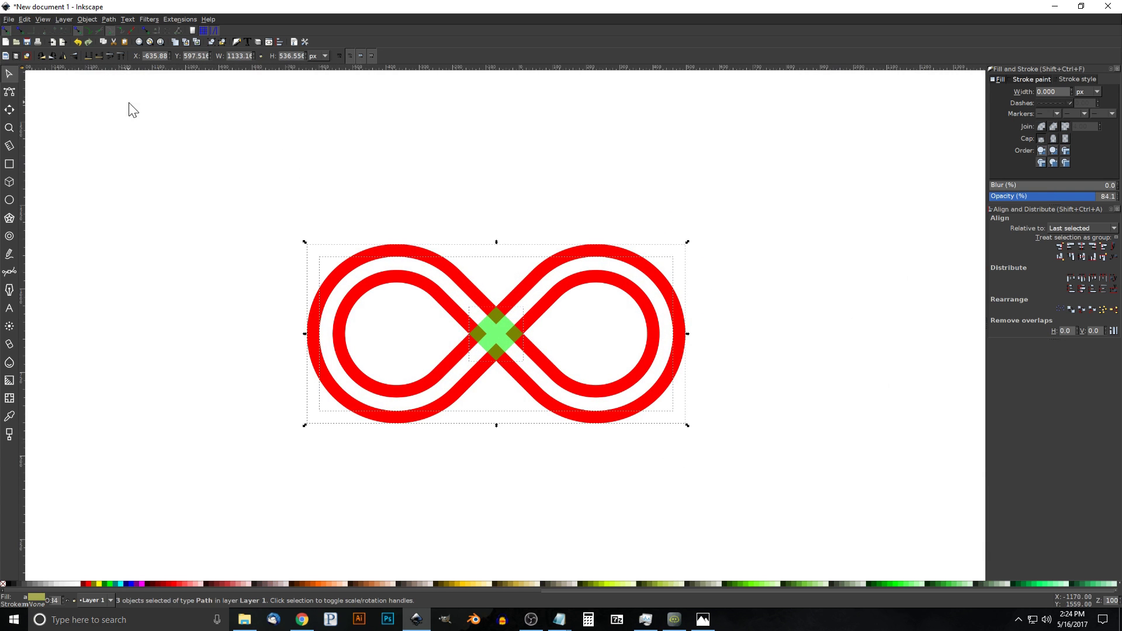
left_click(612, 251)
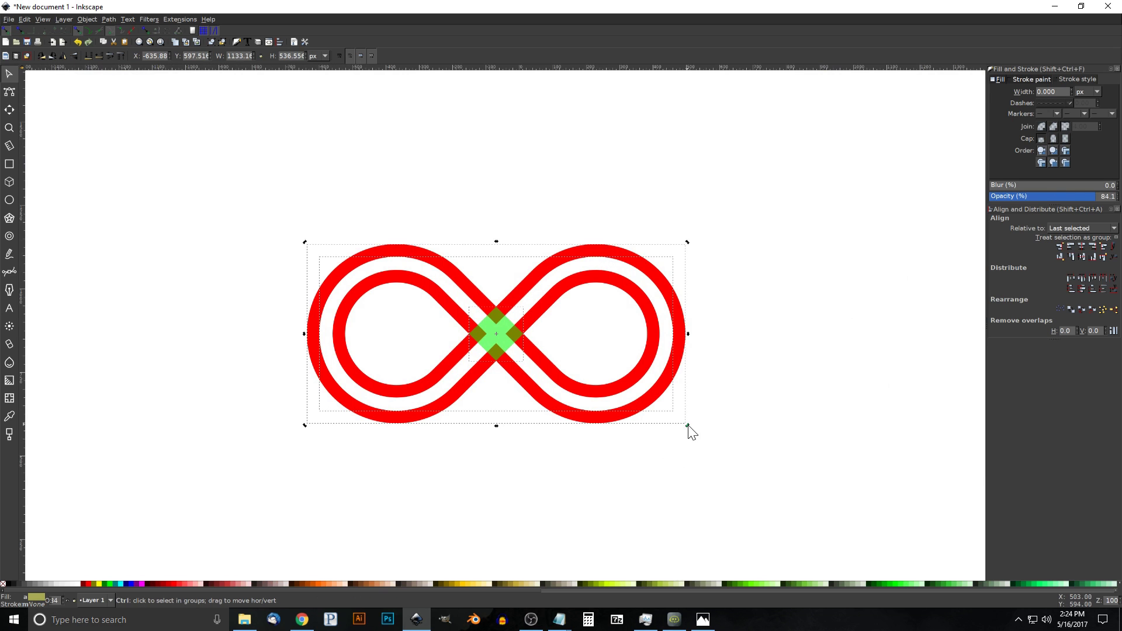
Rotate the whole logo by 45 degrees so the crossing bands run straight
left_click_drag(688, 427, 640, 325)
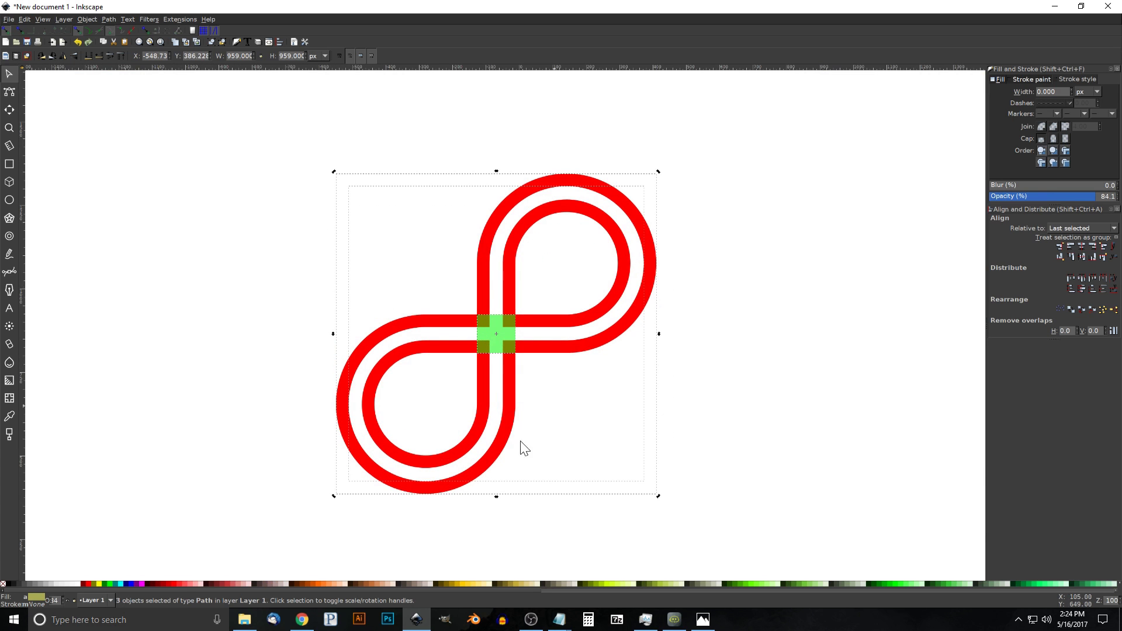
scroll(482, 291, "down", 2)
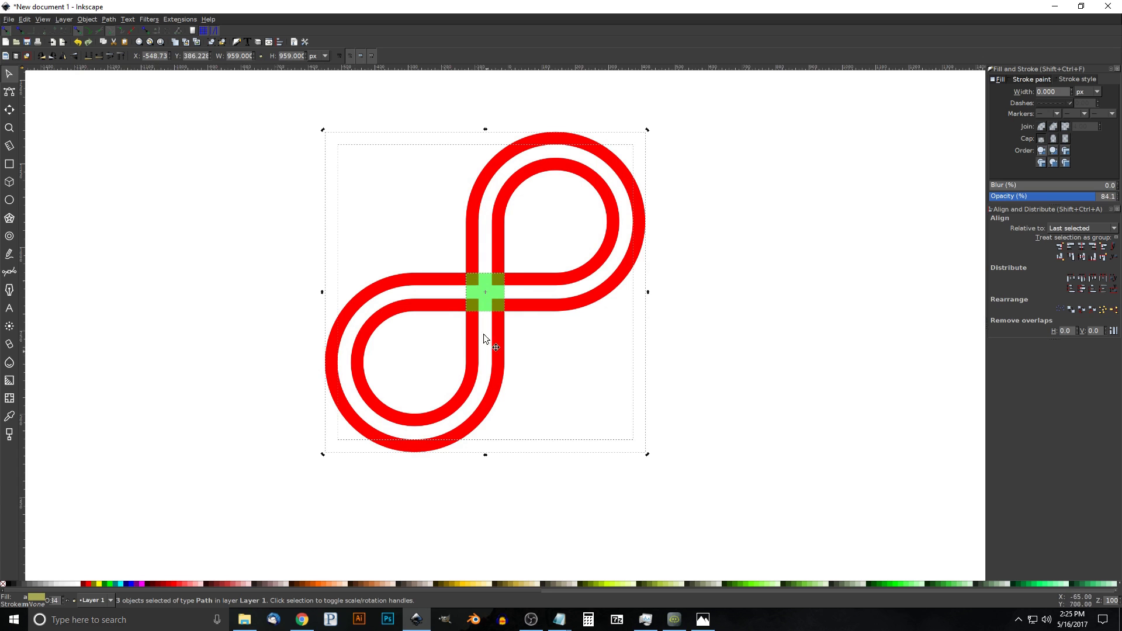
left_click(495, 302)
left_click_drag(495, 303, 363, 189)
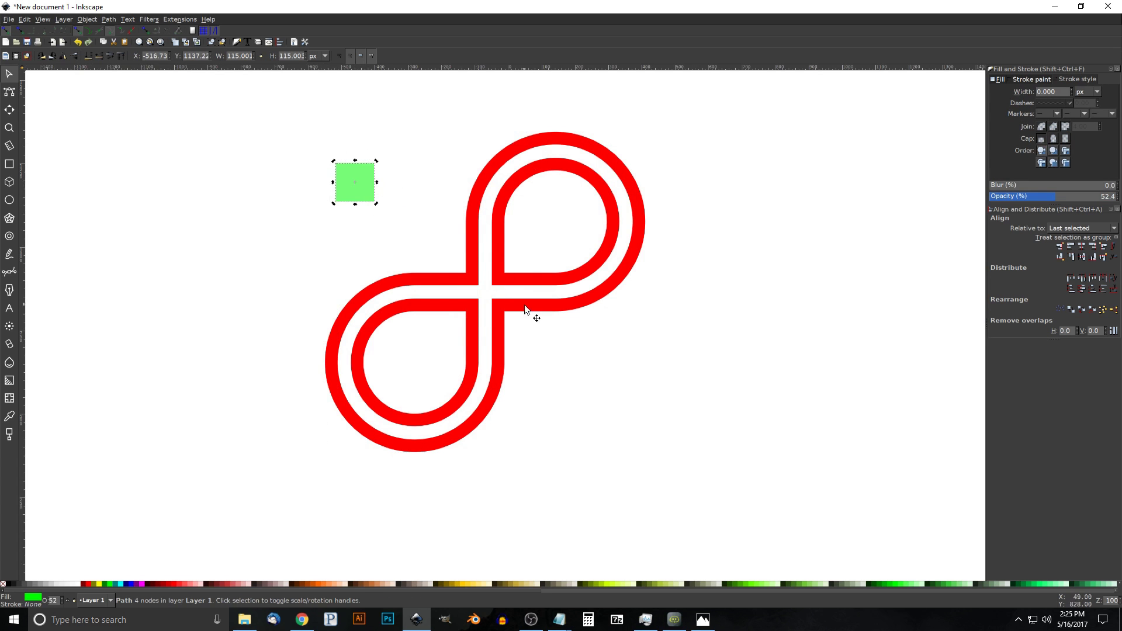
key("ctrl+z")
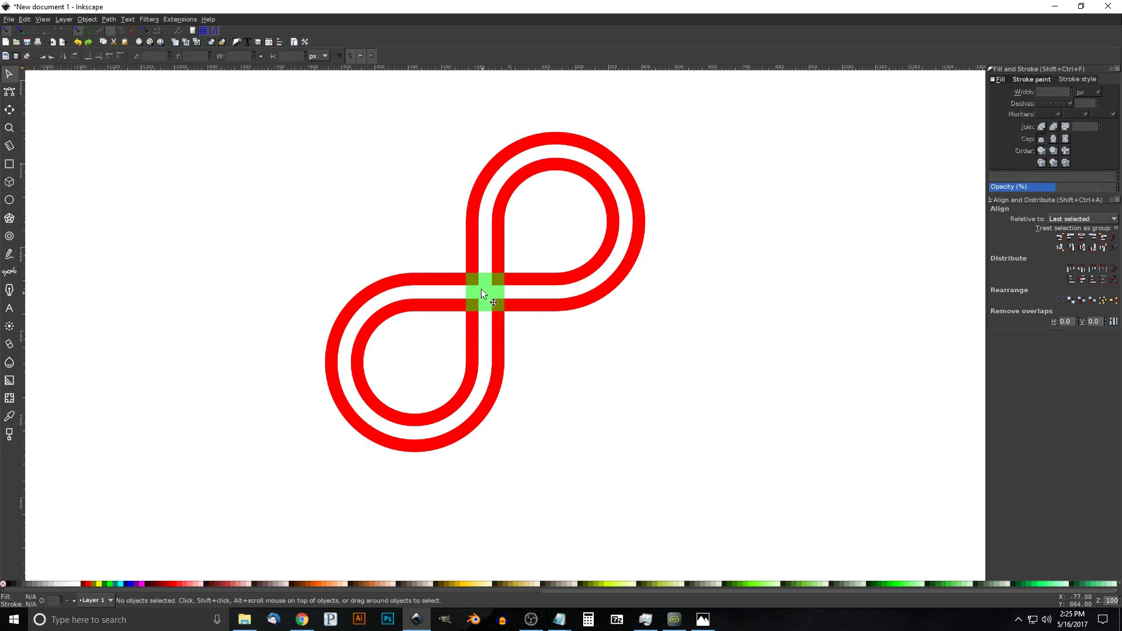
Compare the crossing with the reference logo, then select the green square over it
scroll(478, 300, "up", 4)
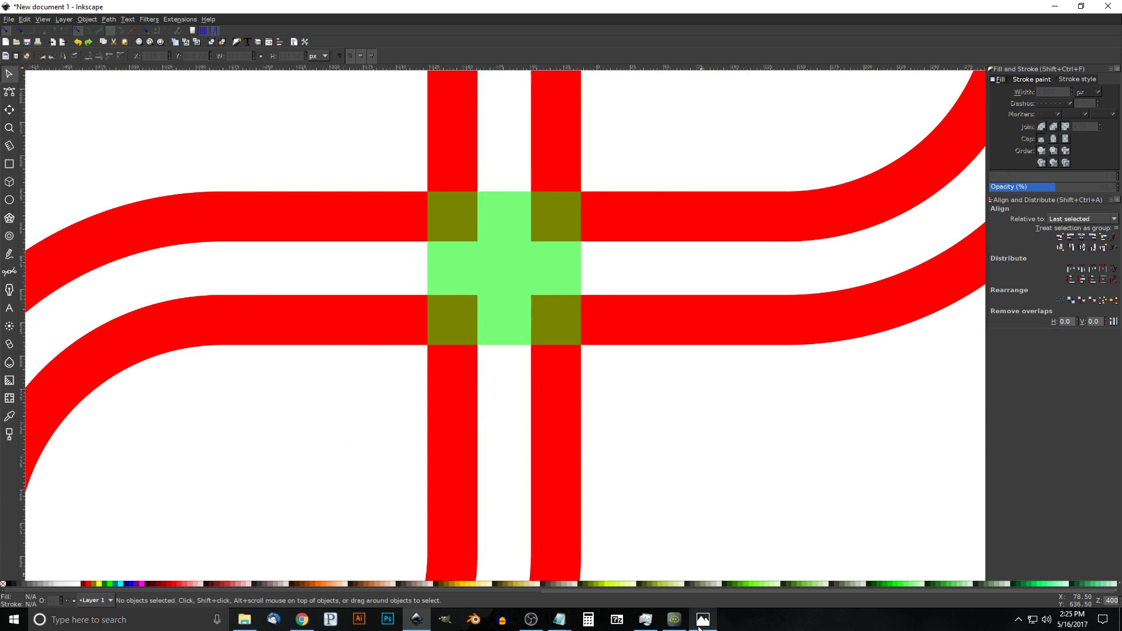
key("alt+Tab")
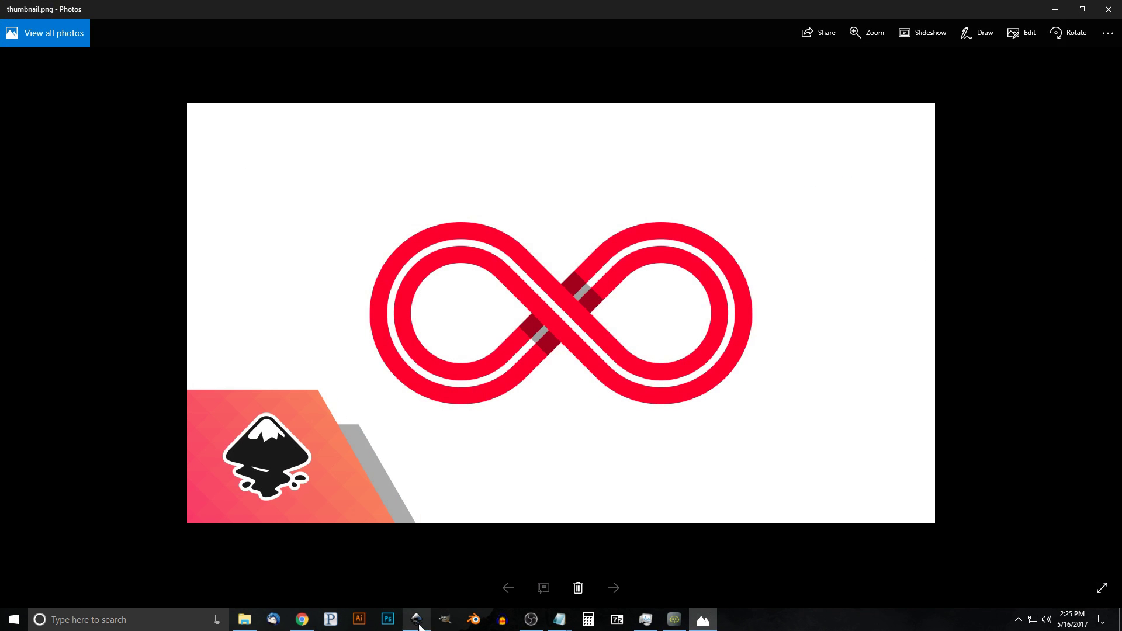
key("alt+Tab")
left_click(489, 226)
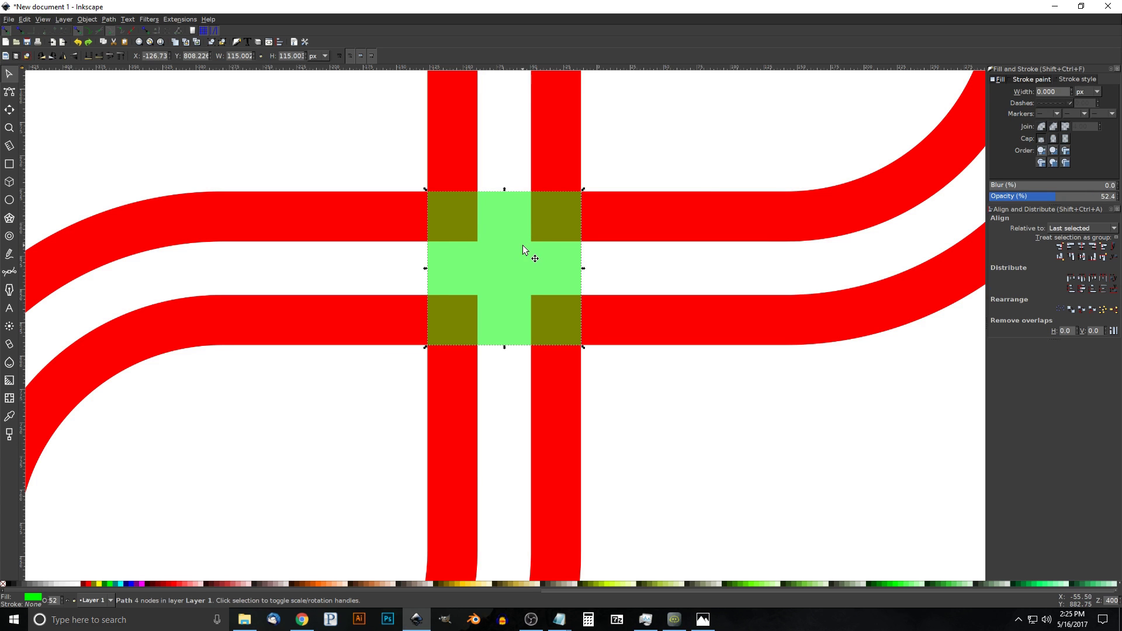
Make a black copy of the square below the crossing and shorten it into a bar
key("ctrl+d")
left_click_drag(429, 194, 433, 349)
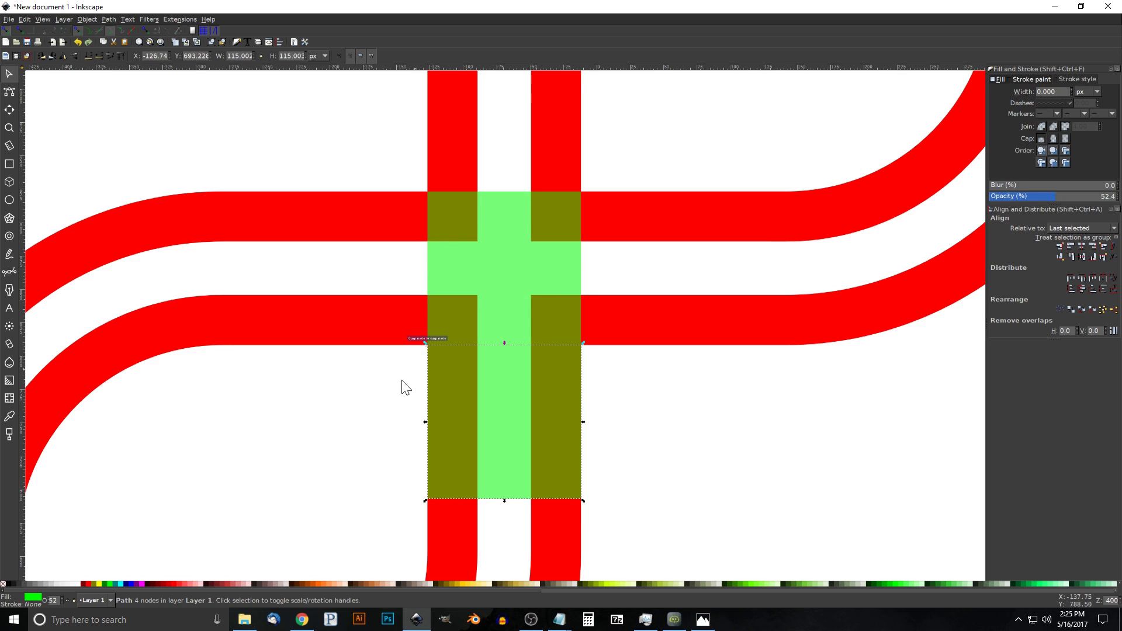
left_click(8, 582)
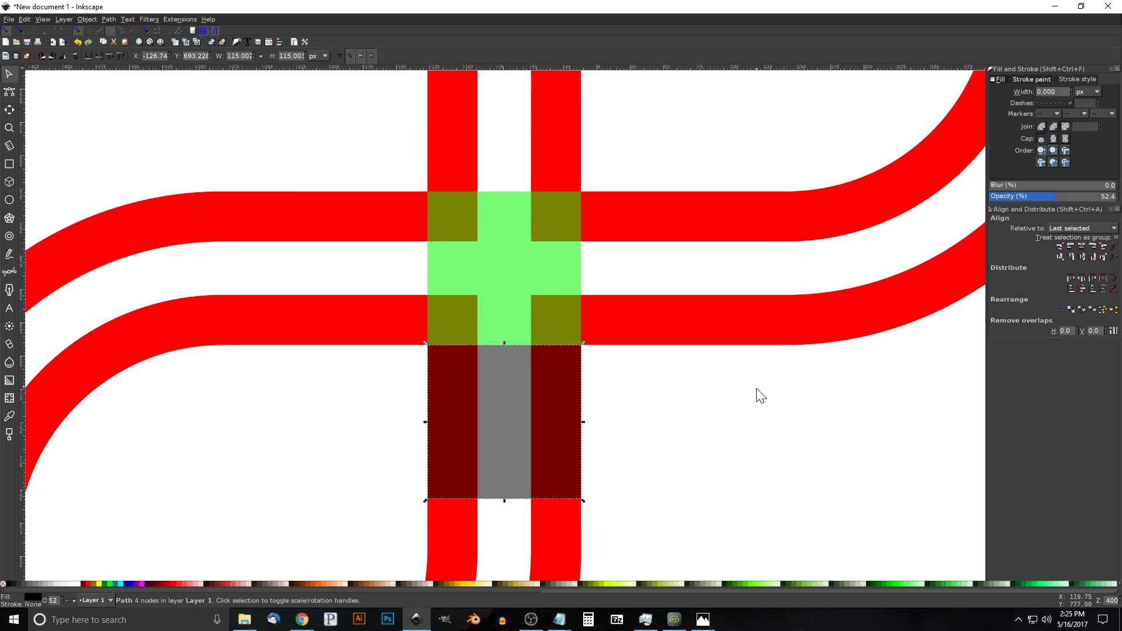
scroll(758, 386, "down", 4)
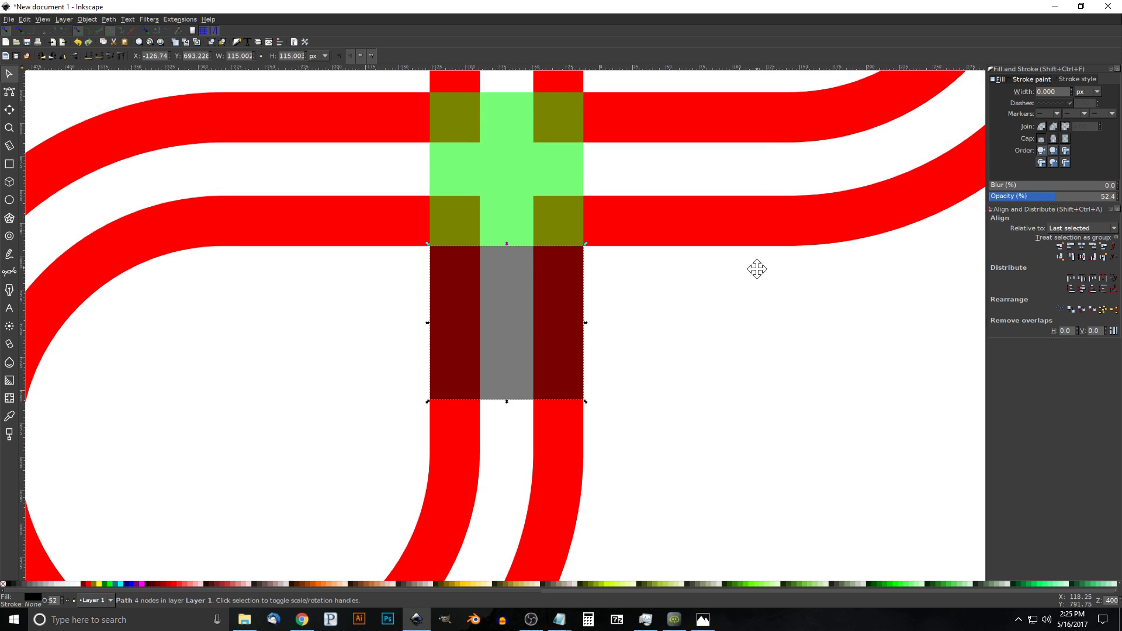
left_click(8, 92)
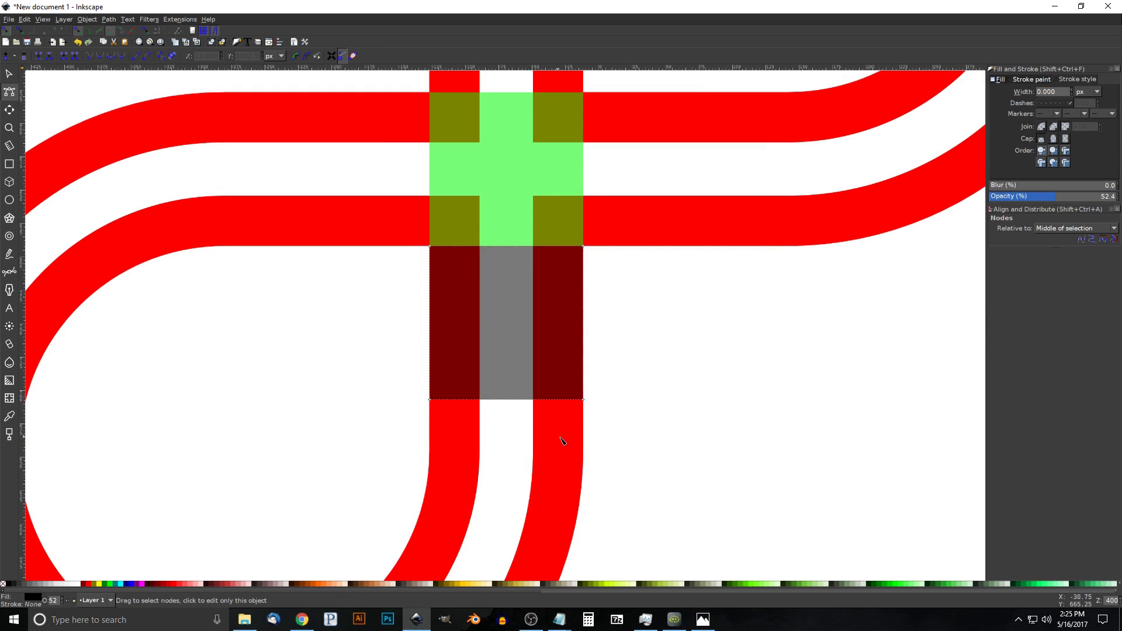
left_click_drag(688, 437, 342, 381)
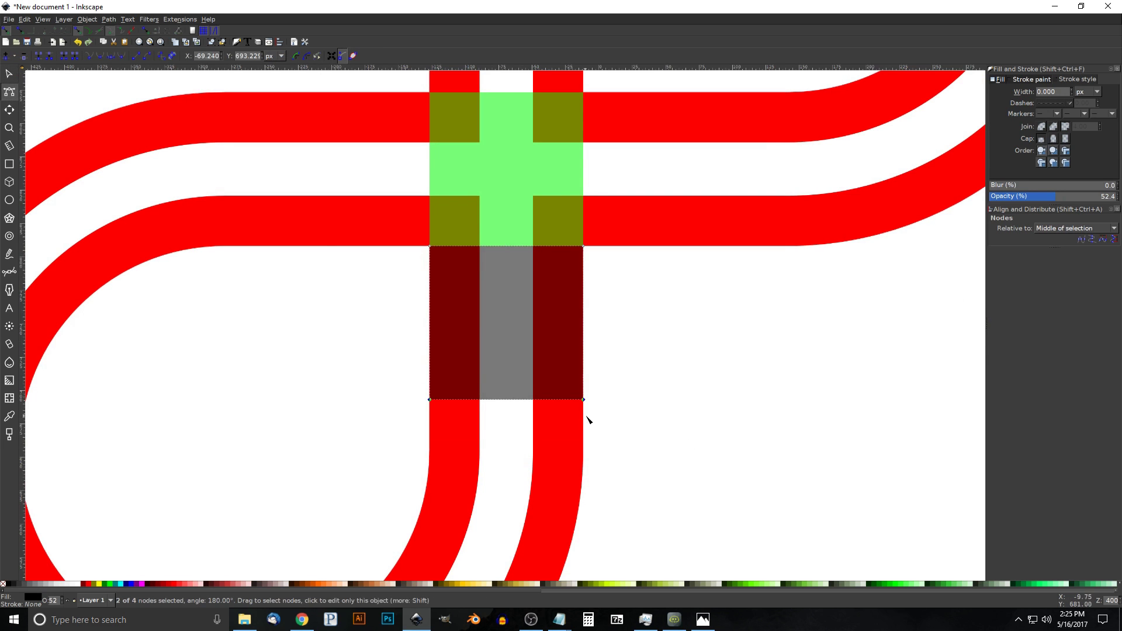
left_click_drag(584, 401, 584, 305)
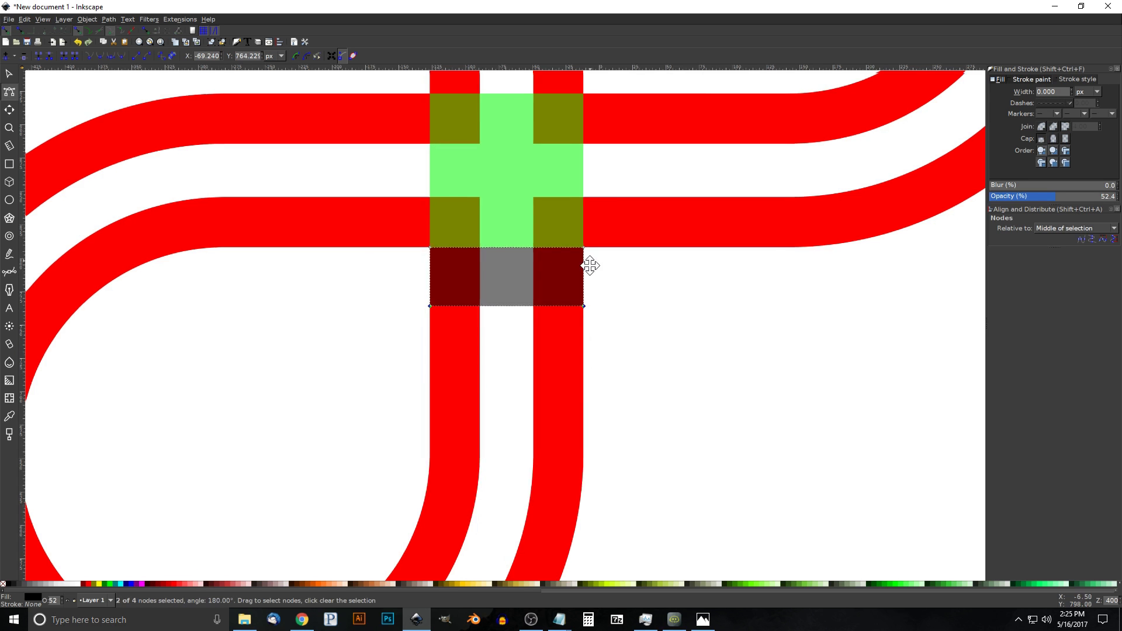
left_click_drag(591, 257, 598, 405)
Place a copy of the dark bar above the crossing and delete the green square
left_click(8, 74)
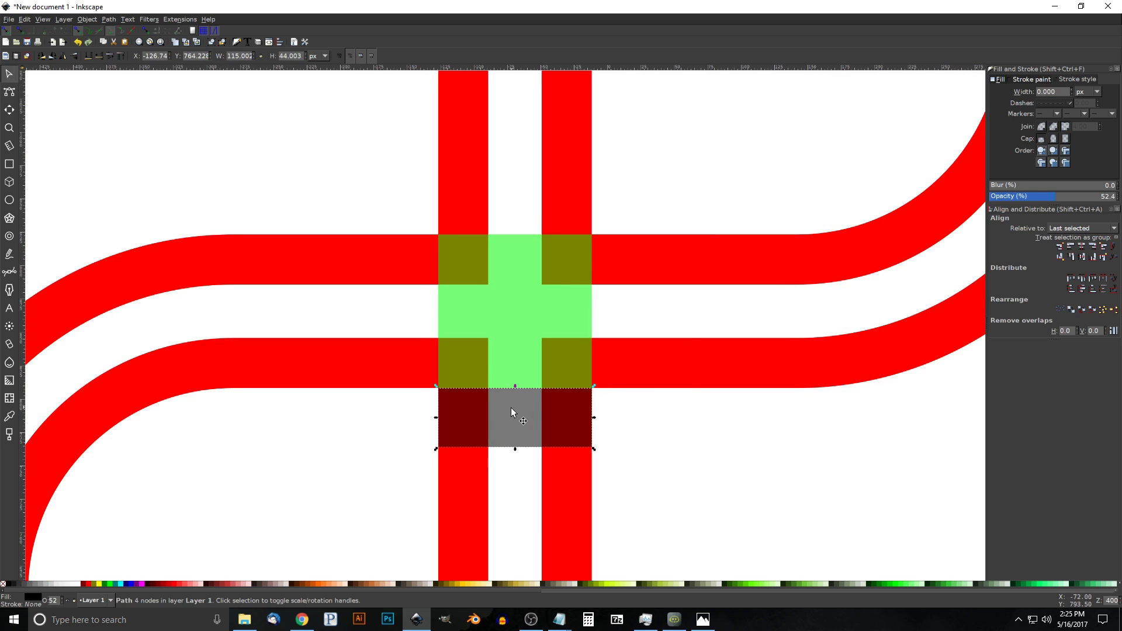
key("ctrl+d")
left_click_drag(465, 422, 468, 223)
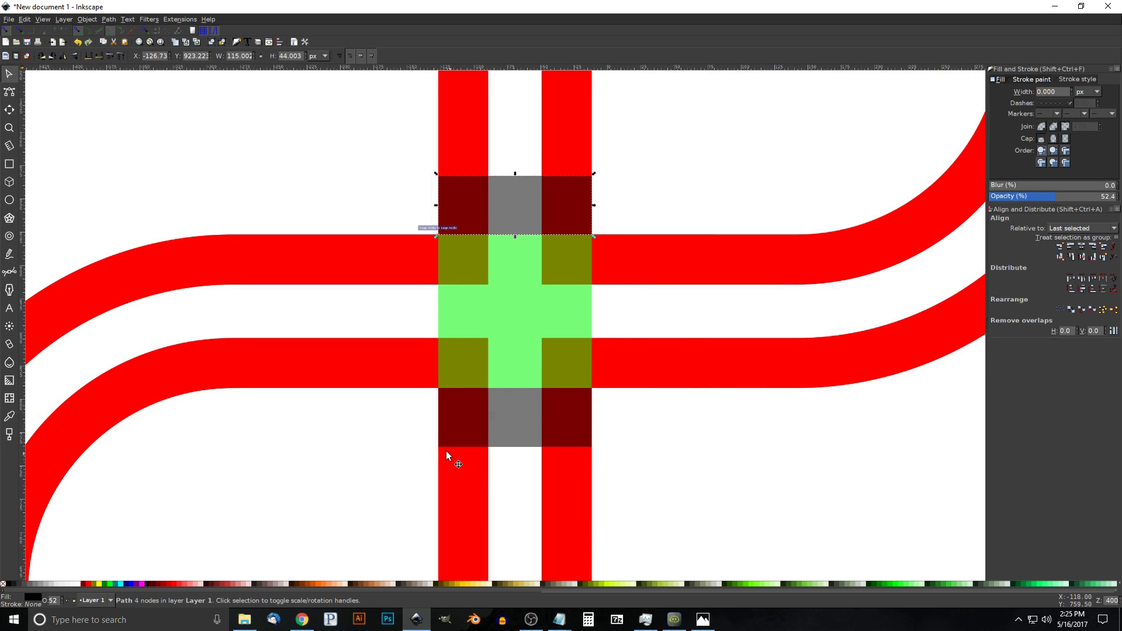
left_click_drag(556, 320, 293, 187)
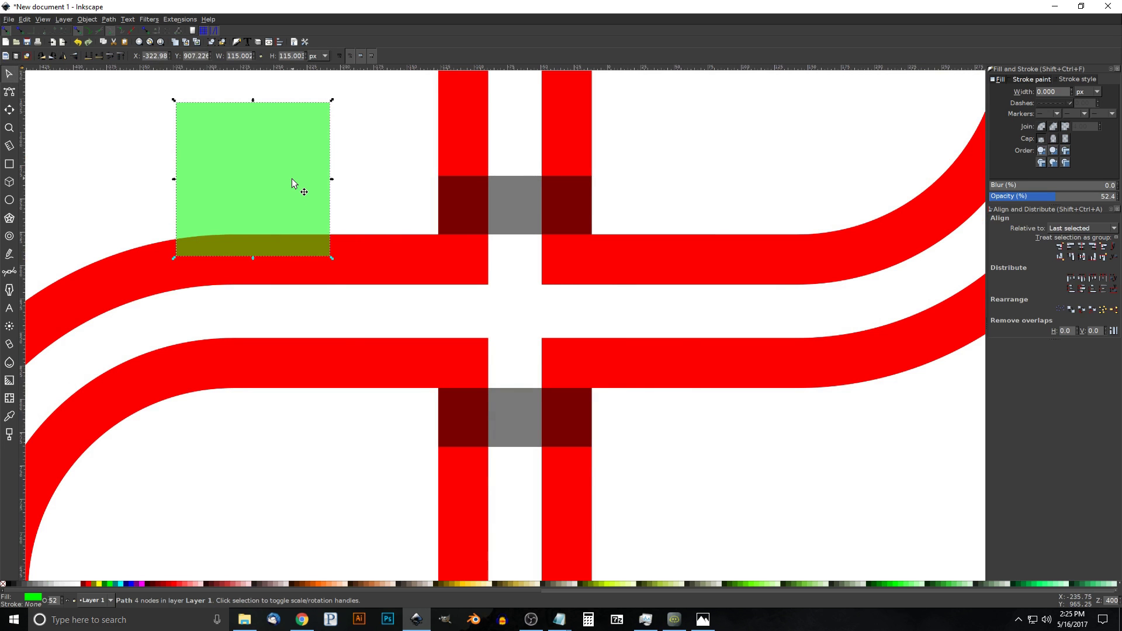
key("Delete")
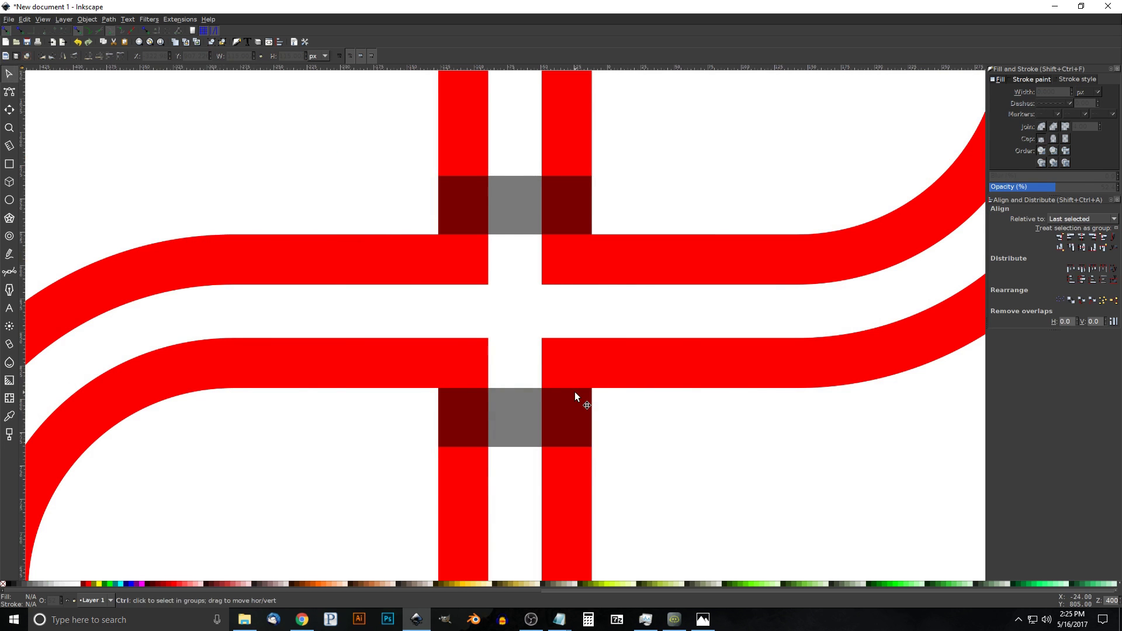
scroll(575, 393, "down", 5, "ctrl")
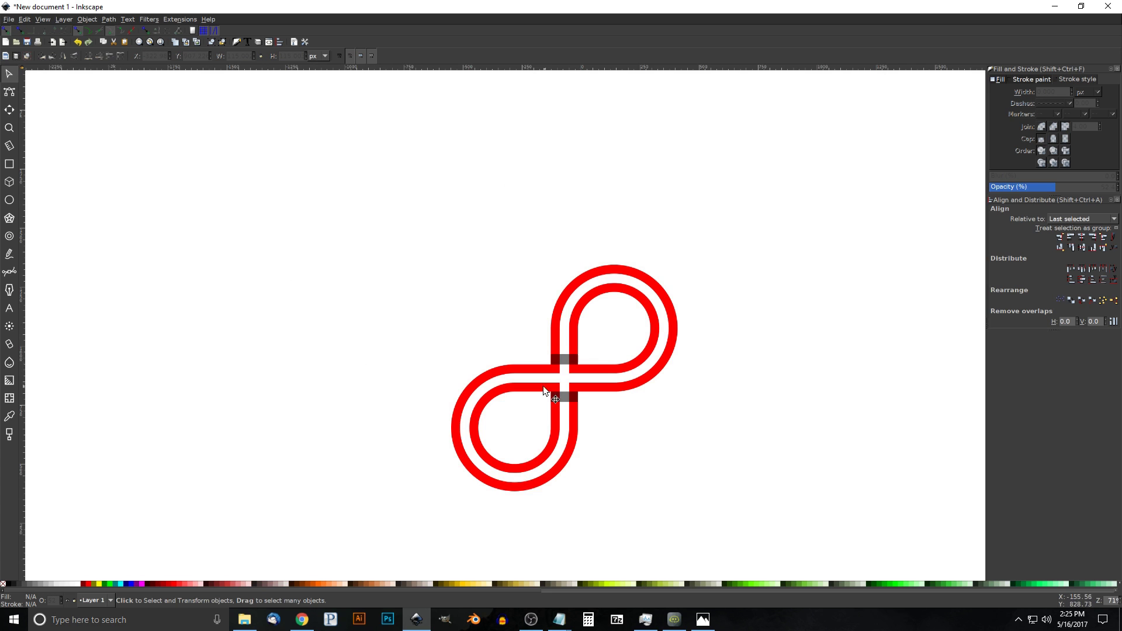
scroll(564, 378, "up", 2, "ctrl")
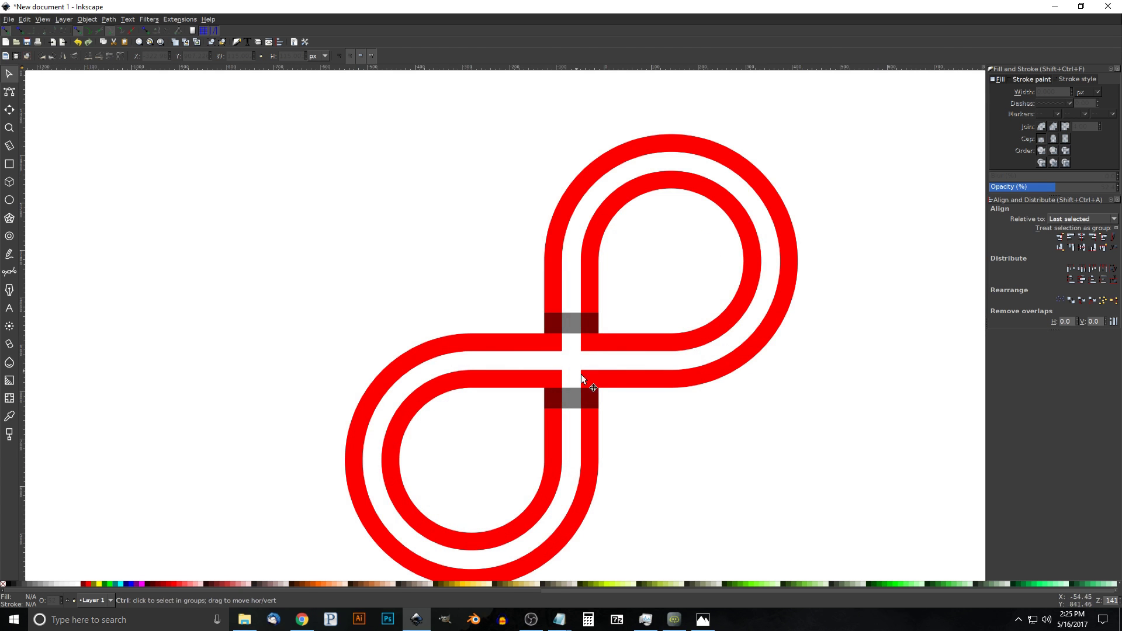
left_click(581, 344)
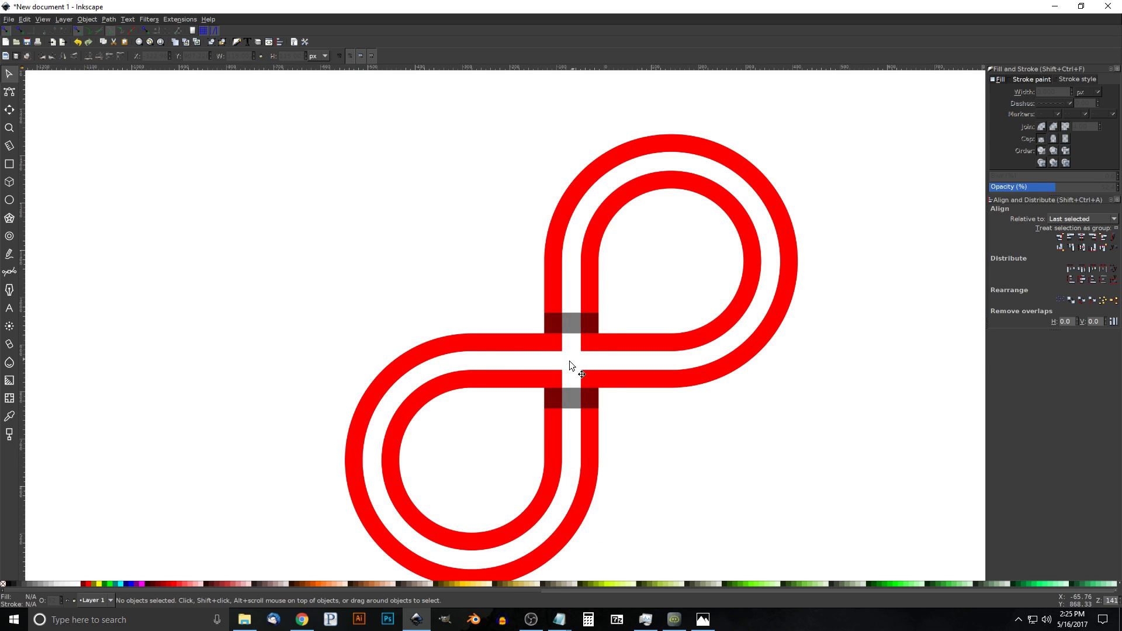
scroll(584, 353, "up", 4, "ctrl")
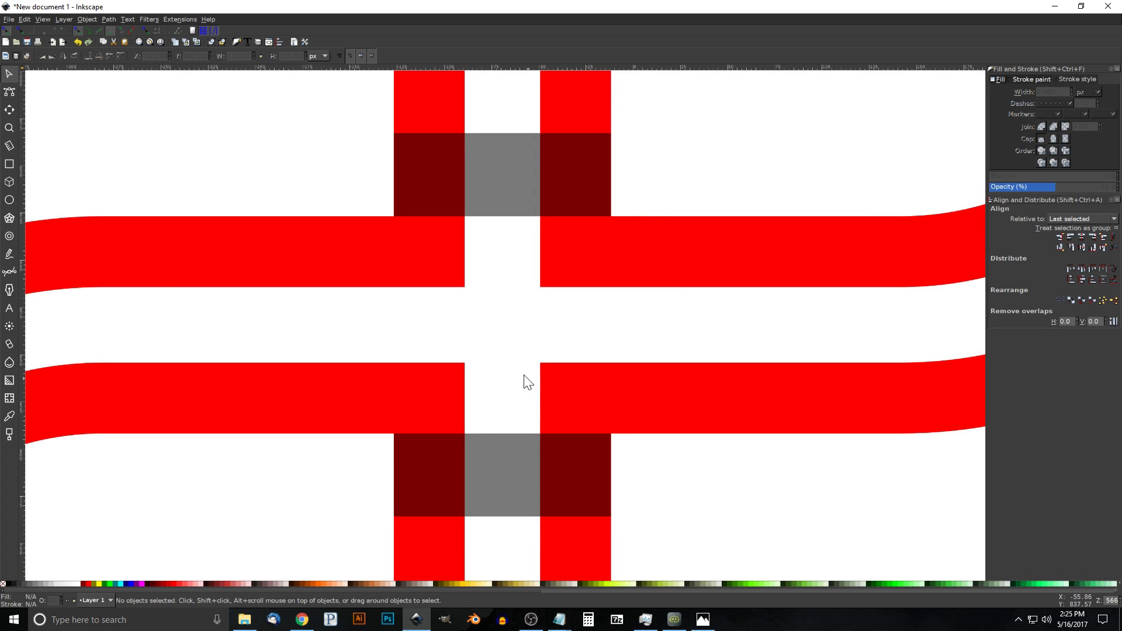
Draw a four-corner trapezoid with the Bezier tool on the lower horizontal strand
left_click(7, 273)
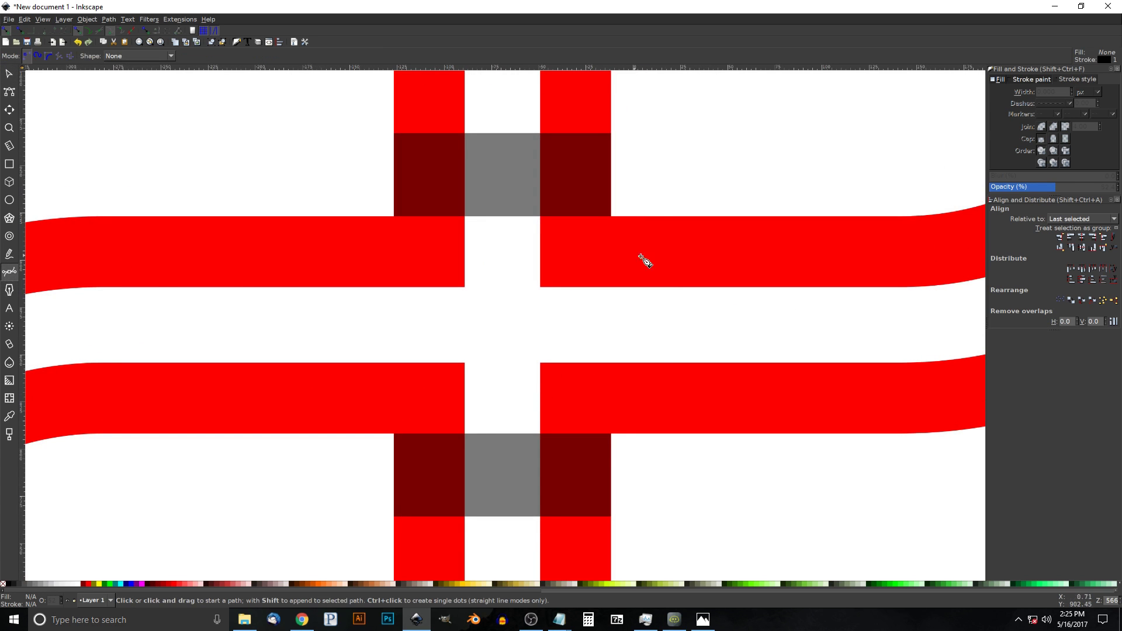
left_click(612, 435)
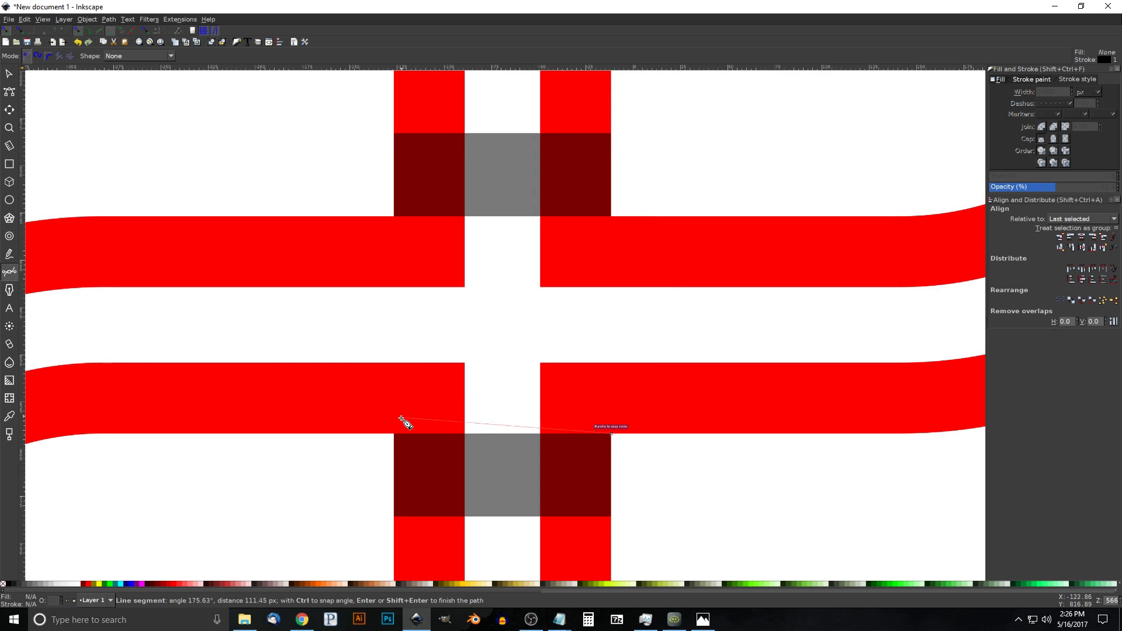
left_click(395, 435)
left_click(465, 363)
left_click(540, 364)
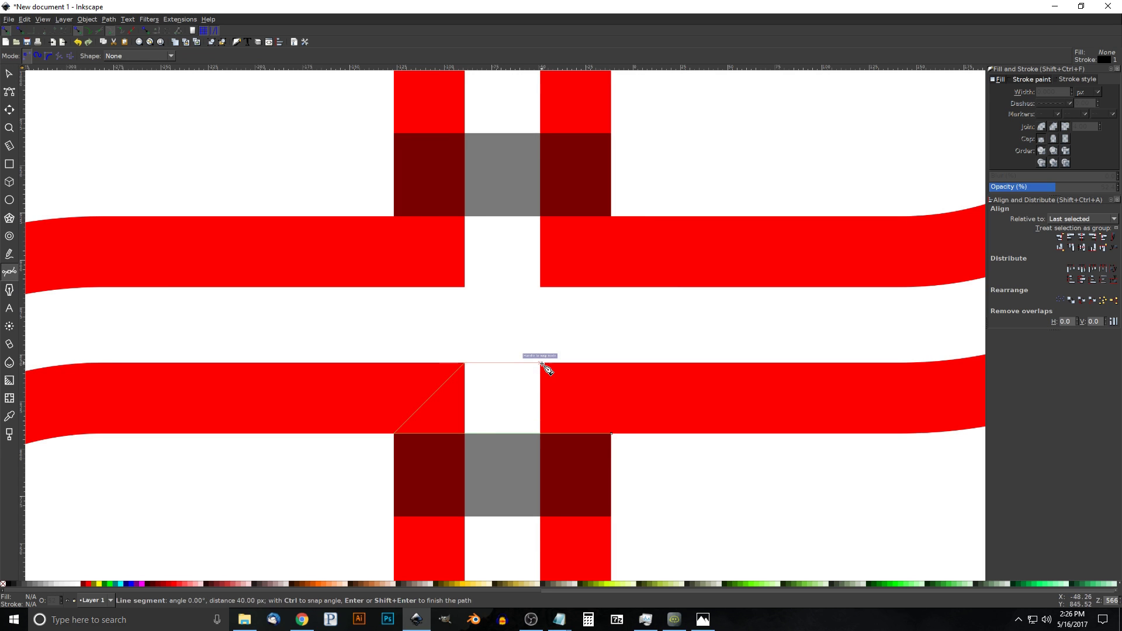
left_click(613, 433)
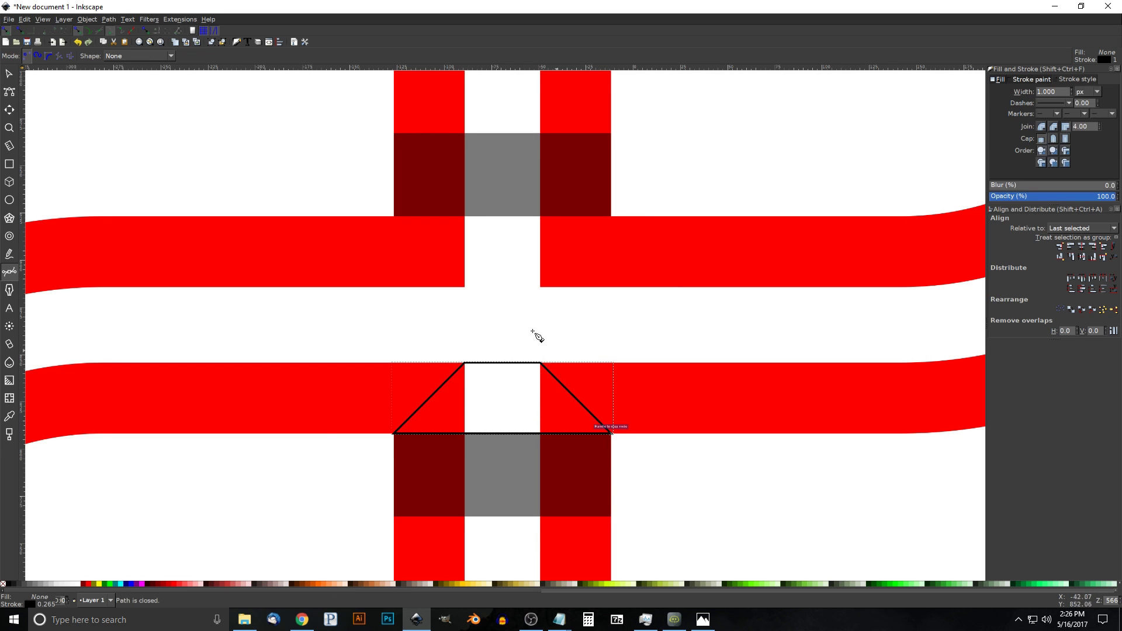
Duplicate the trapezoid, flip it vertically, and move the copy onto the upper strand
left_click(3, 76)
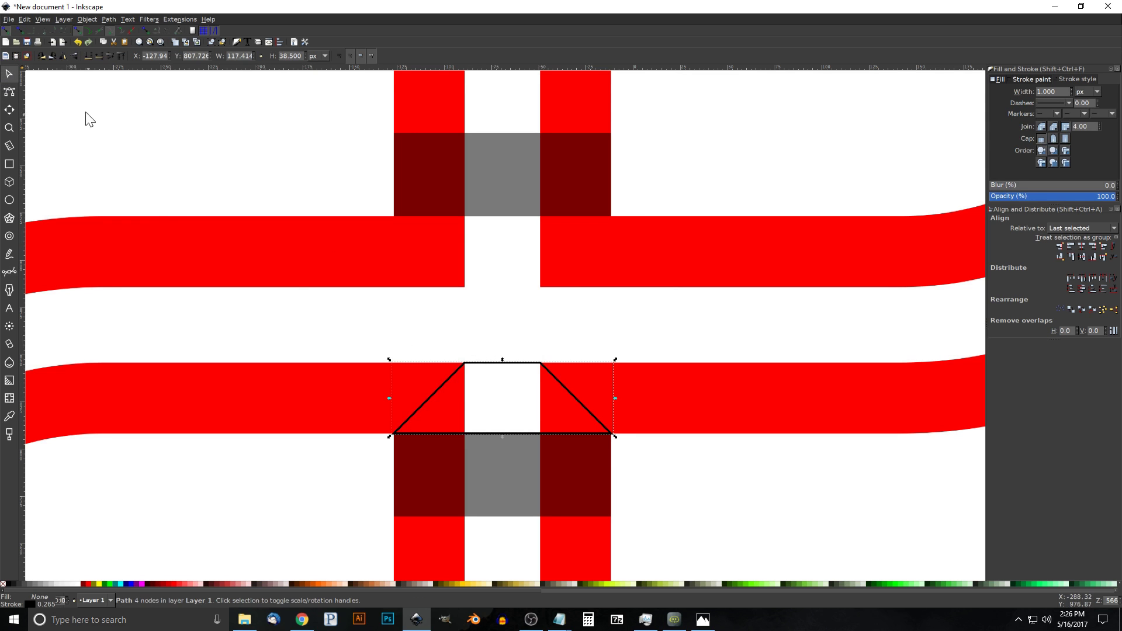
key("ctrl+d")
left_click(76, 55)
left_click_drag(457, 427, 459, 275)
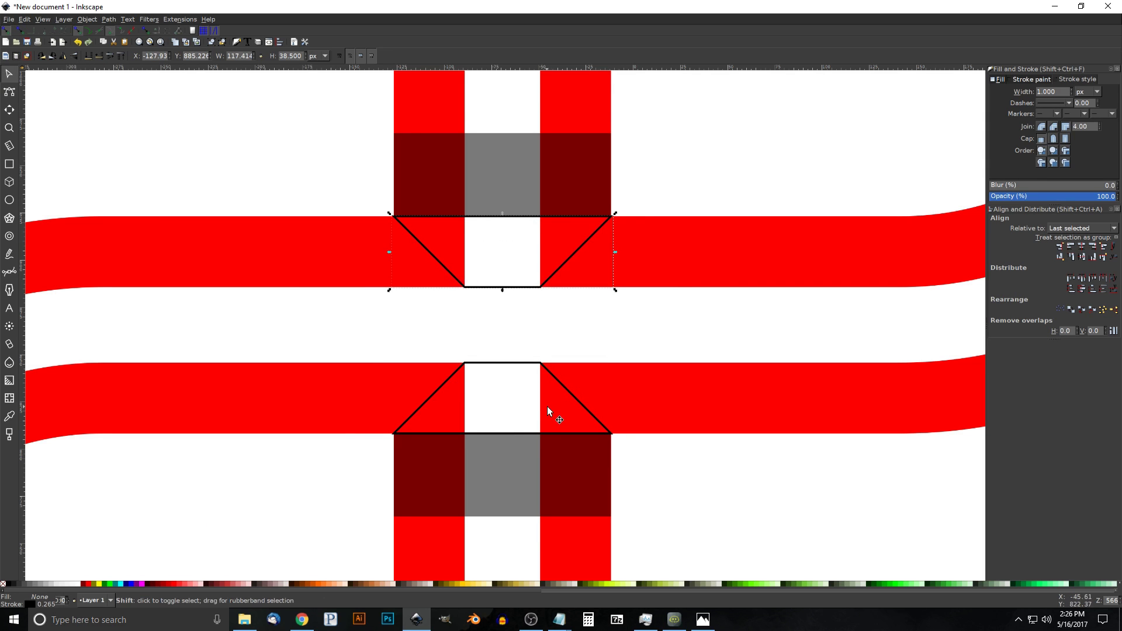
Union the two trapezoids into a single path
left_click(440, 384, "shift")
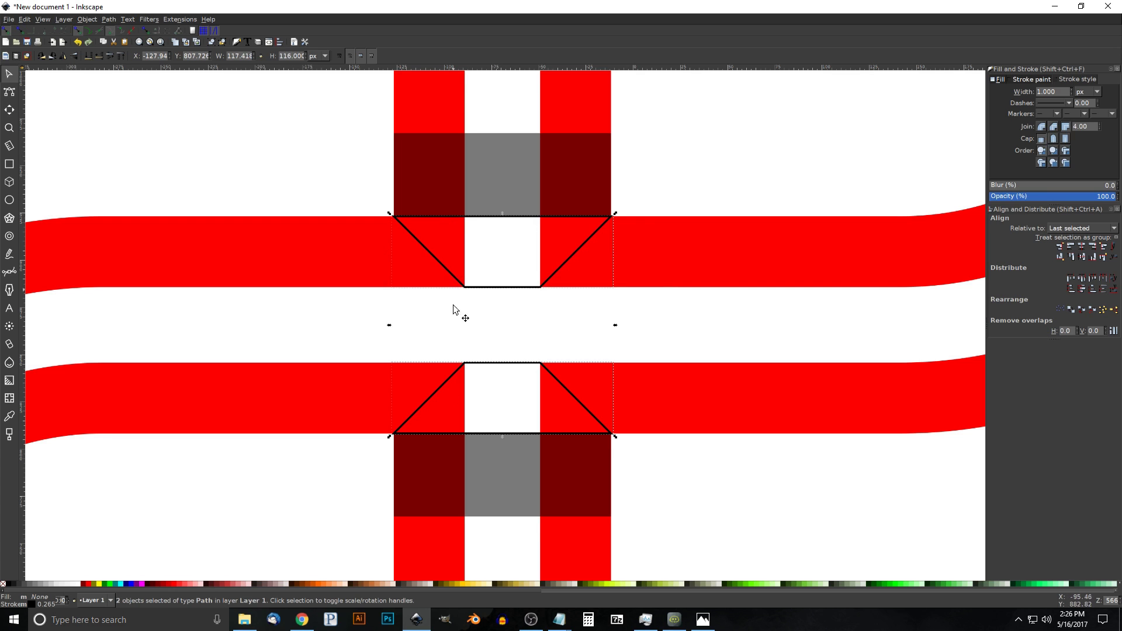
left_click(109, 19)
left_click(118, 71)
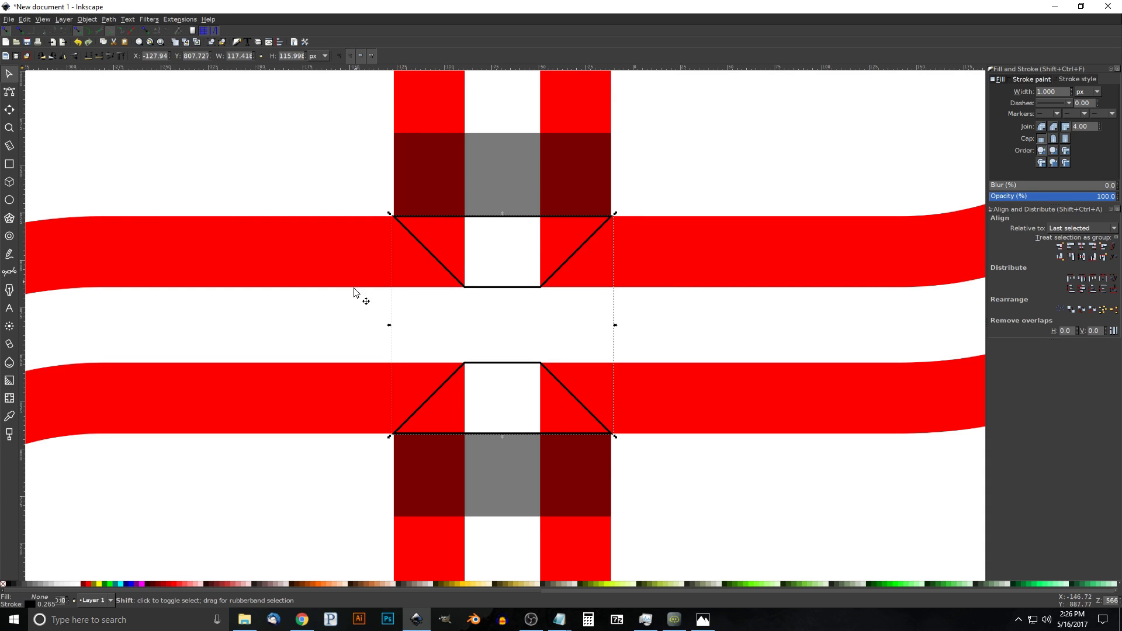
Union all objects into one path, then fit the view and select the whole figure-eight
key("ctrl+a")
left_click(109, 19)
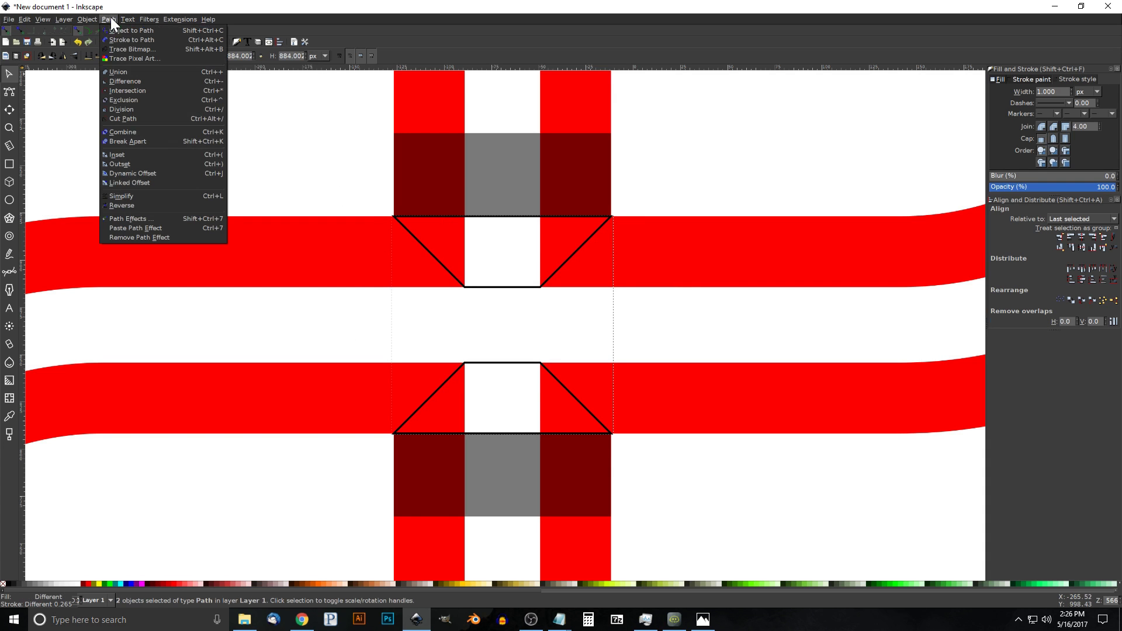
left_click(132, 73)
left_click_drag(423, 216, 349, 223)
key("1")
scroll(450, 233, "down", 2)
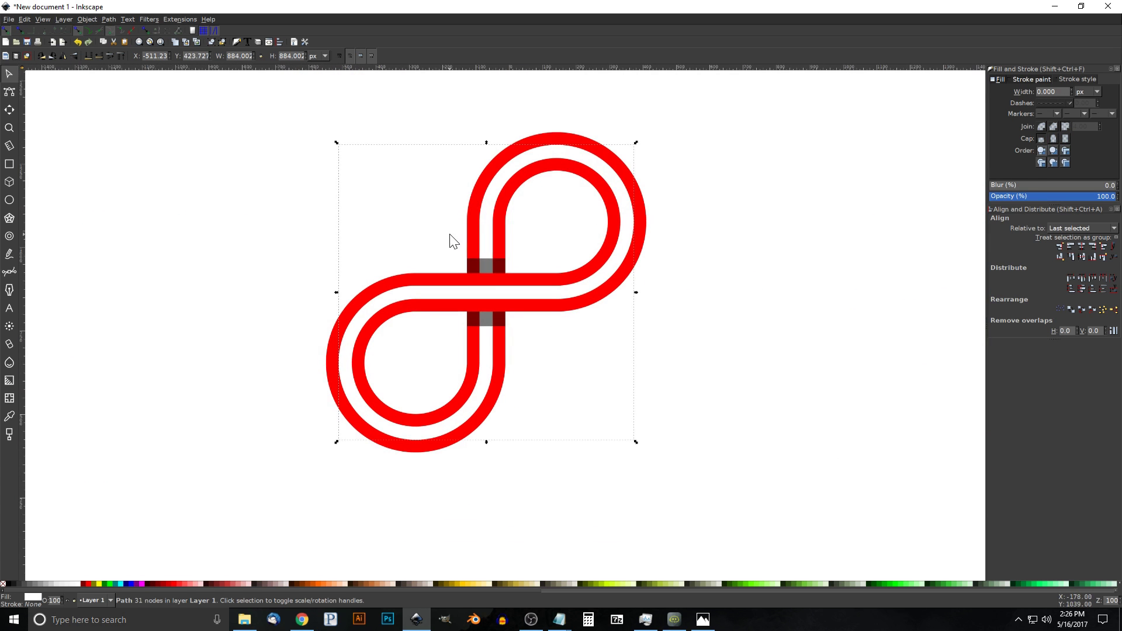
left_click_drag(803, 509, 150, 105)
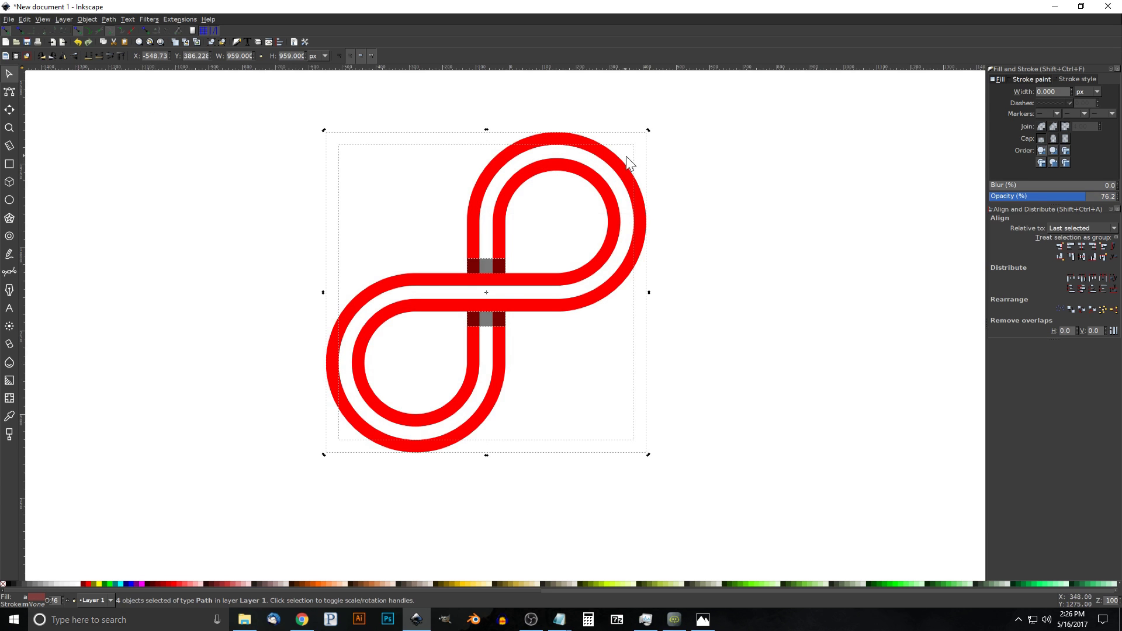
Rotate the figure-eight 45° into a horizontal infinity sign, about 1133 × 537 px, then deselect it
key("ctrl")
left_click_drag(649, 130, 673, 292)
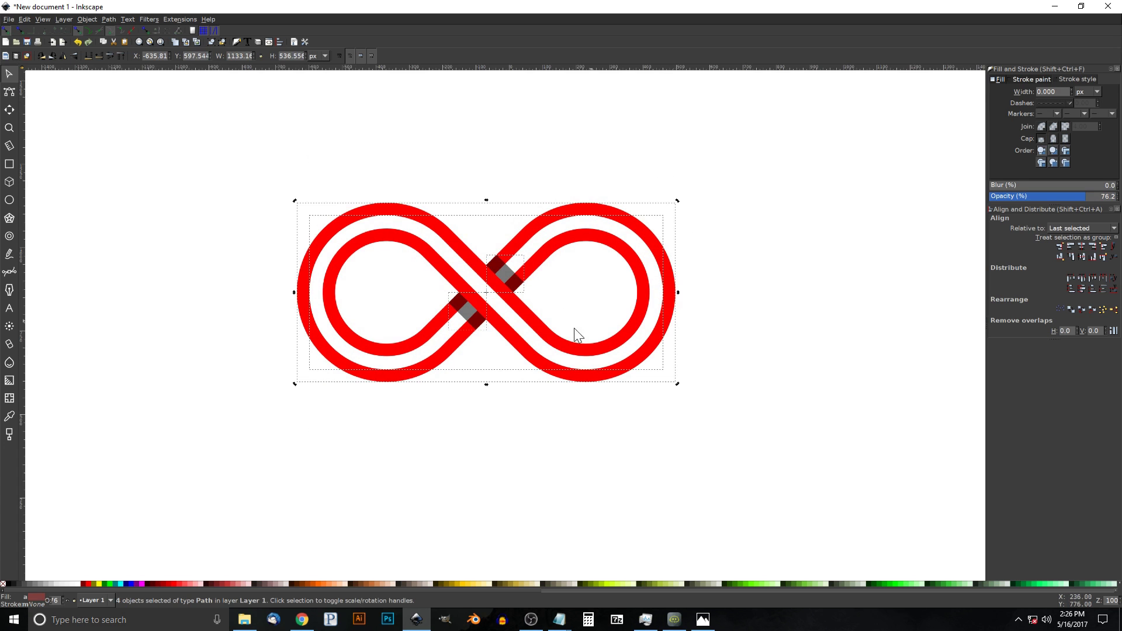
left_click(780, 242)
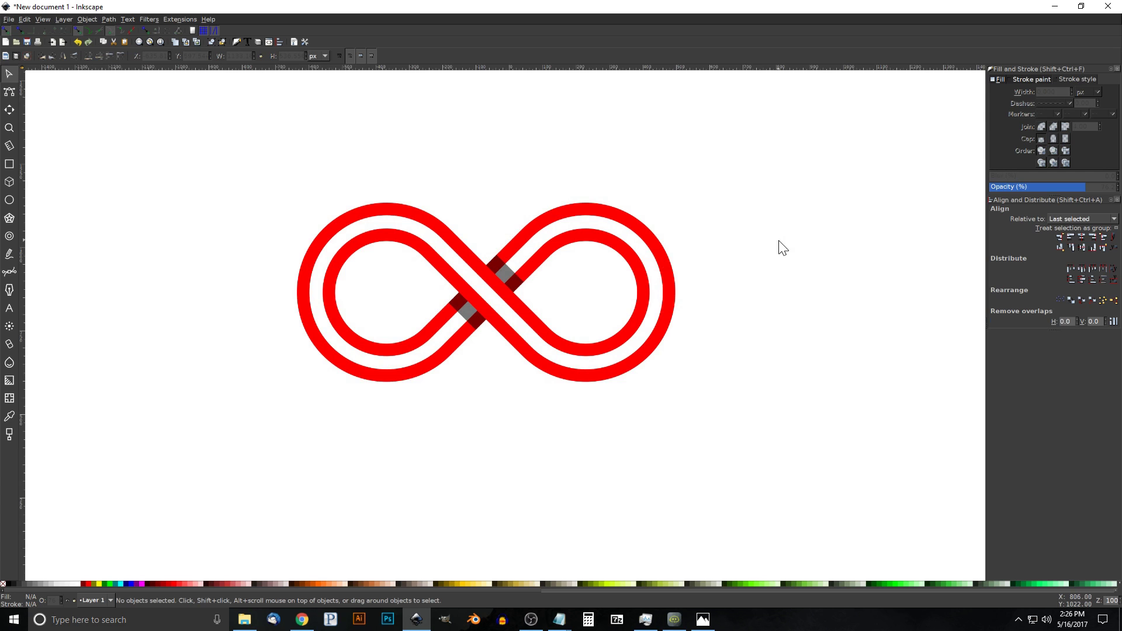